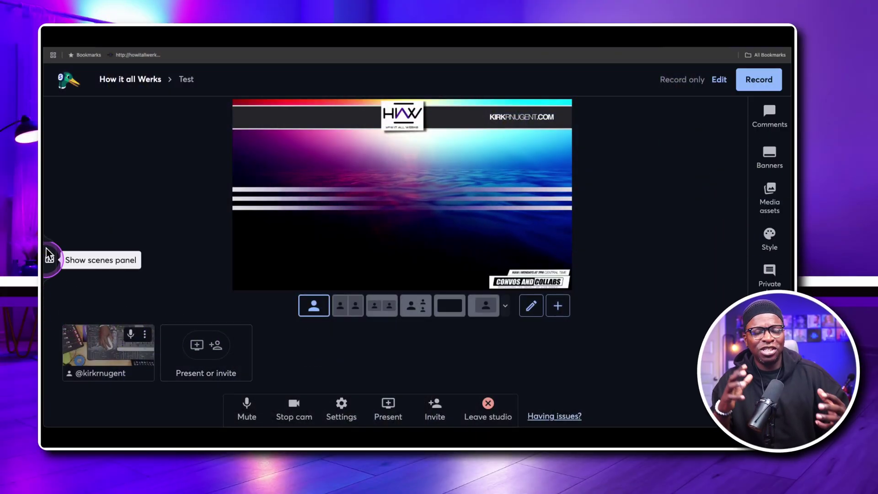
- Show and hide the Scenes list, then open and close the Style settings
left_click(47, 254)
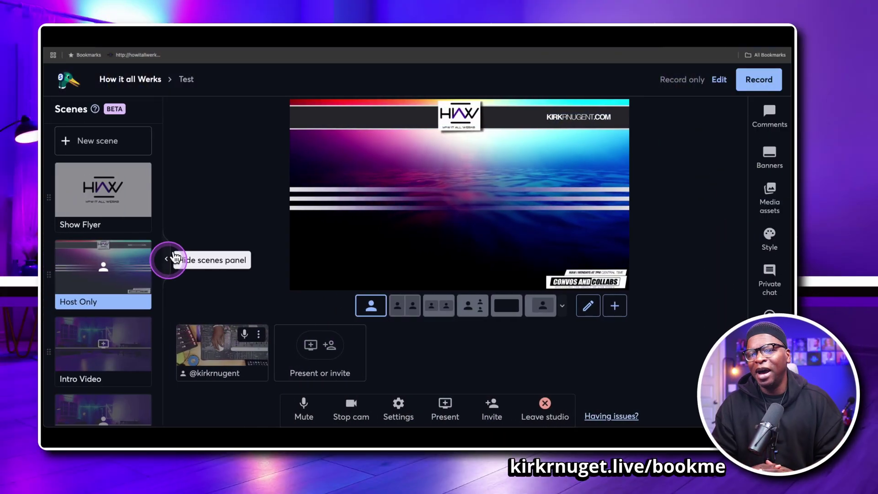
left_click(169, 259)
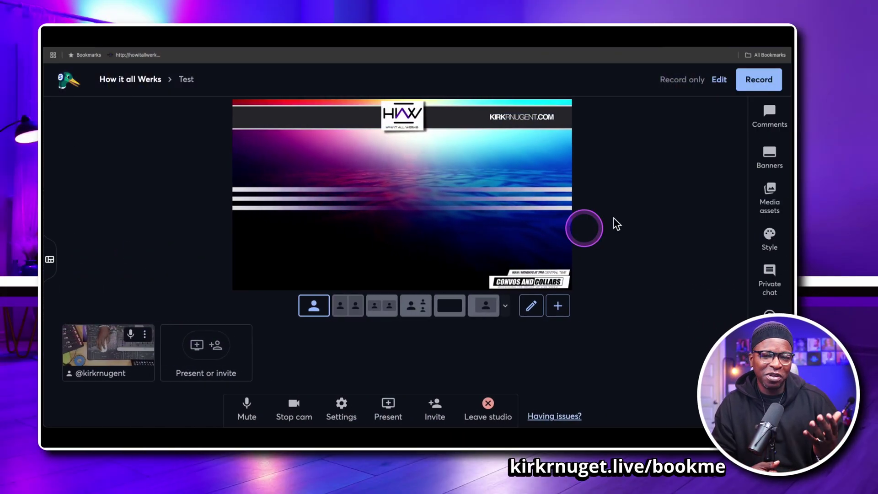
left_click(782, 234)
left_click(777, 231)
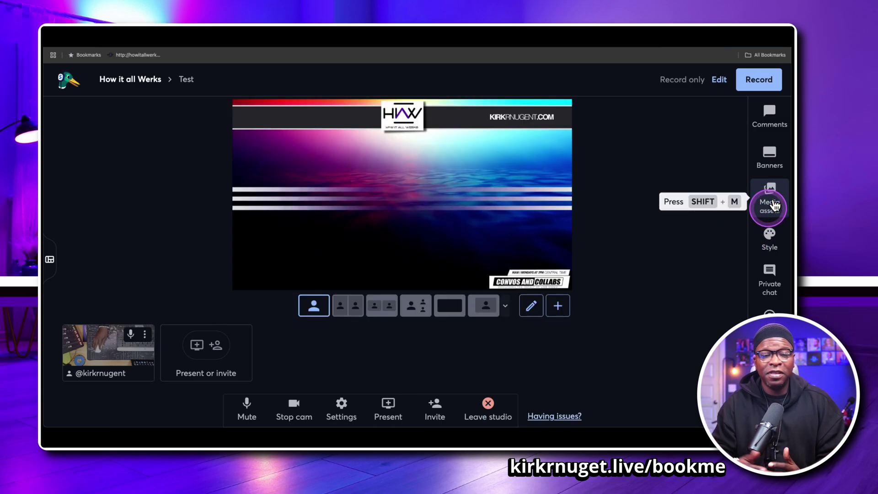
- Expand the stage to fullscreen and back, then bring up the Present or invite choices
left_click(568, 278)
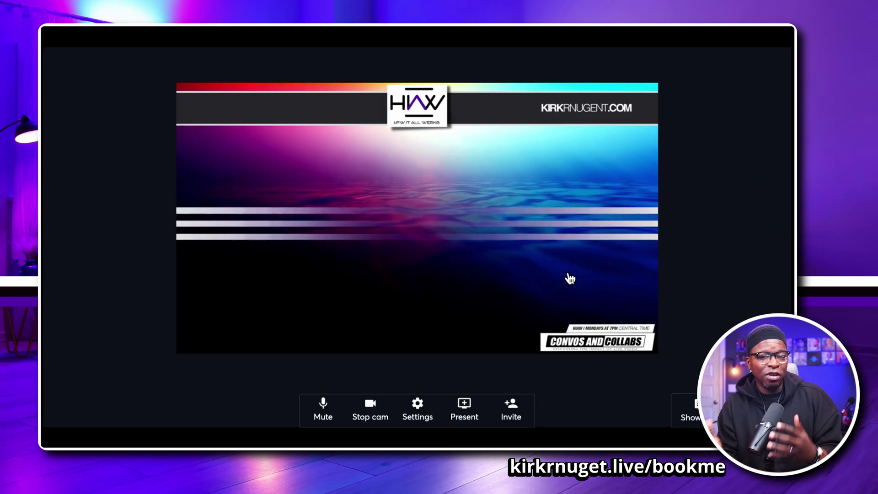
left_click(598, 369)
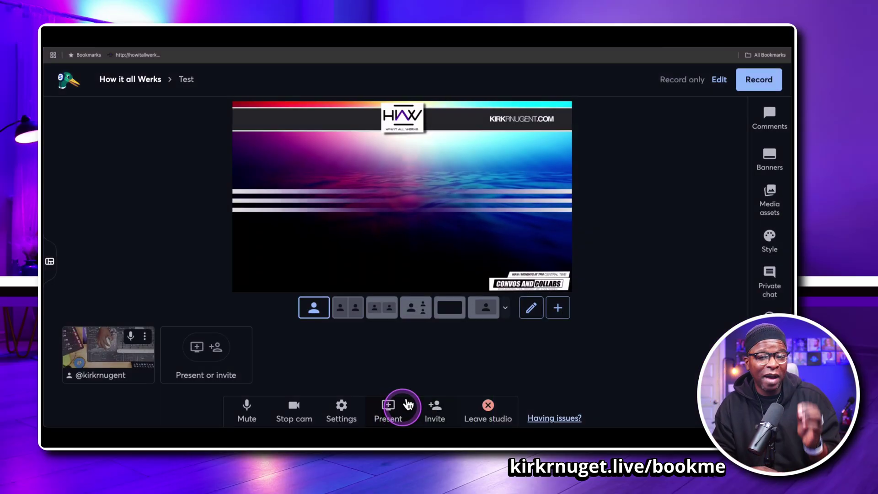
left_click(205, 348)
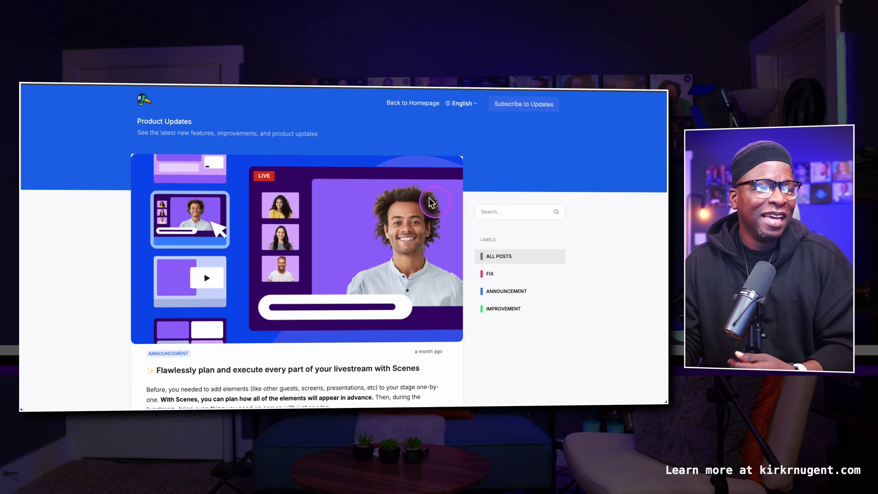
- Scroll down the Product Updates page past the Scenes and AI Clips posts
scroll(416, 206, "down", 2)
scroll(414, 205, "up", 2)
scroll(409, 204, "down", 2)
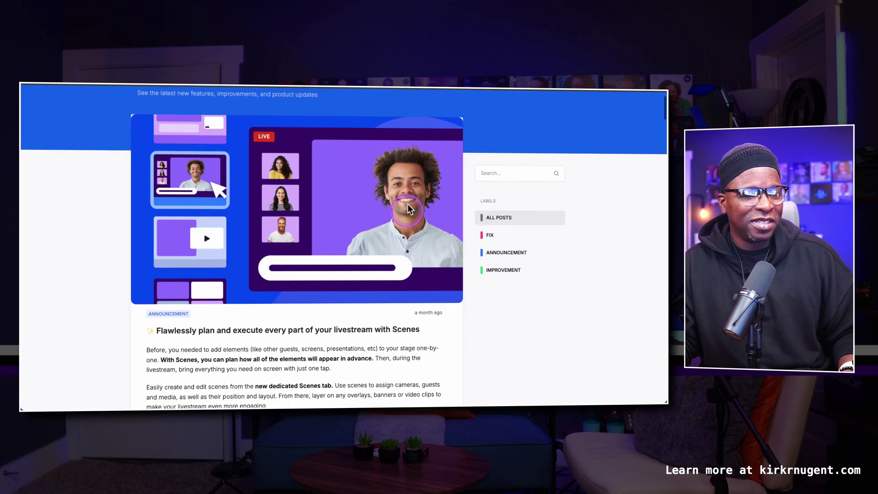
scroll(408, 204, "down", 5)
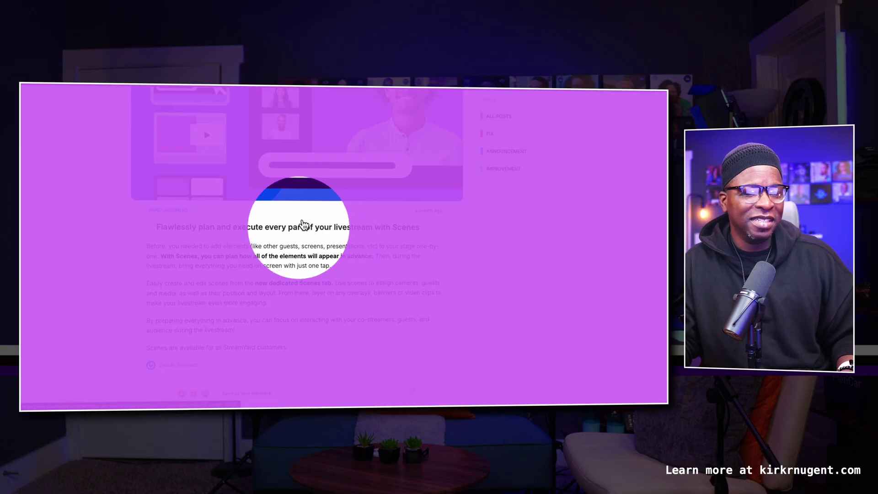
left_click(365, 220)
scroll(381, 207, "down", 5)
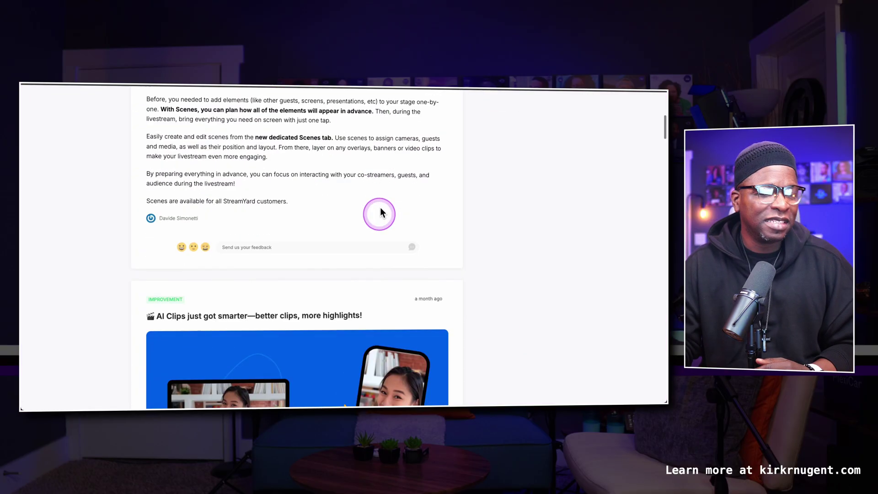
scroll(368, 216, "down", 3)
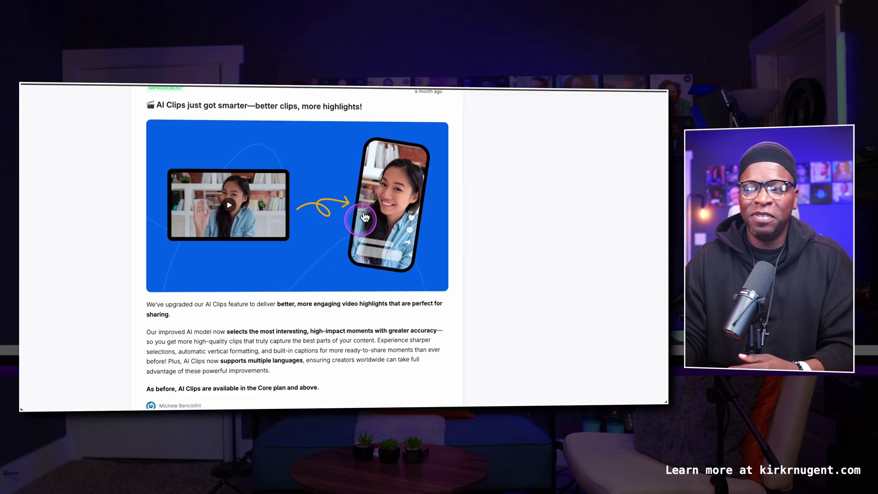
scroll(355, 213, "down", 6)
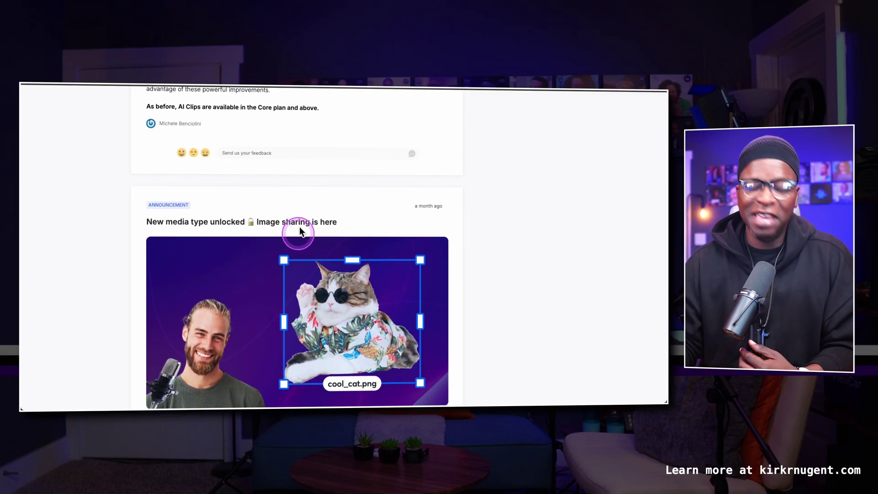
scroll(299, 228, "down", 8)
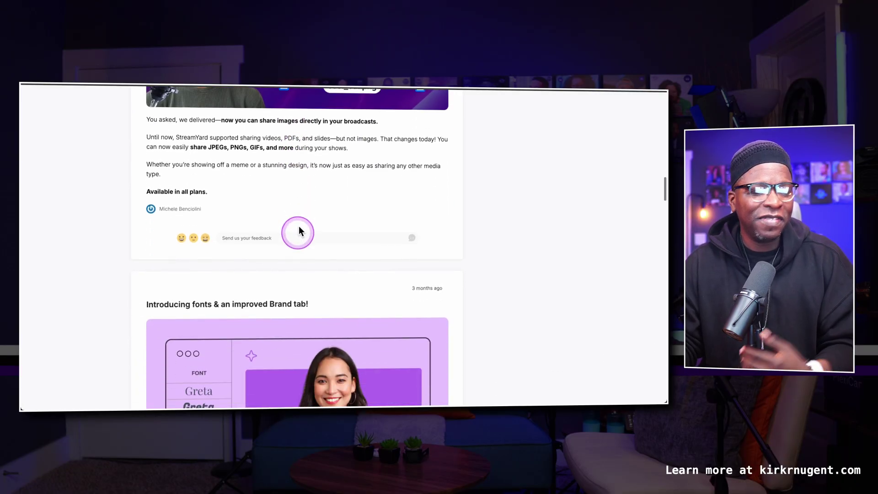
- Keep scrolling down until the Dark Mode announcement and its image are visible
scroll(299, 229, "down", 10)
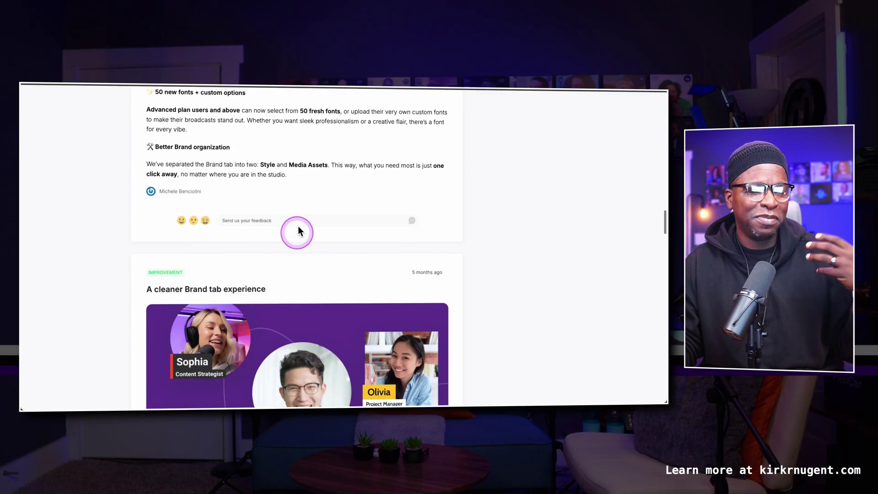
scroll(299, 228, "down", 2)
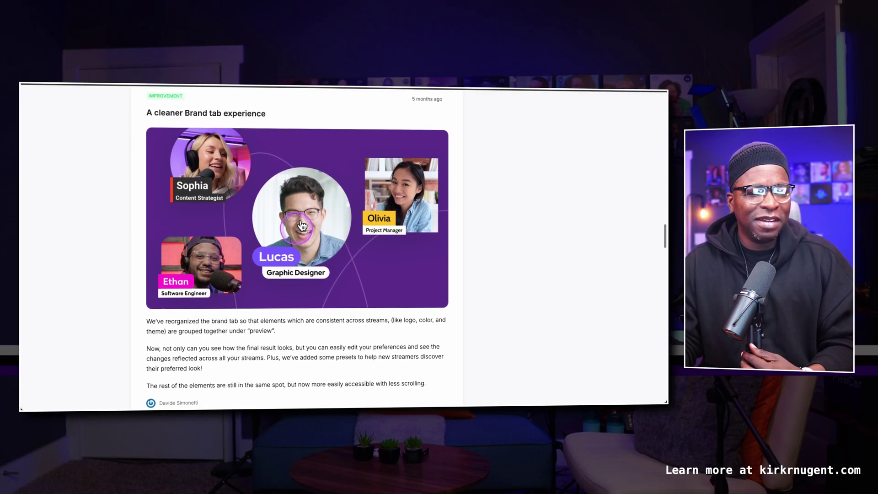
scroll(300, 224, "down", 8)
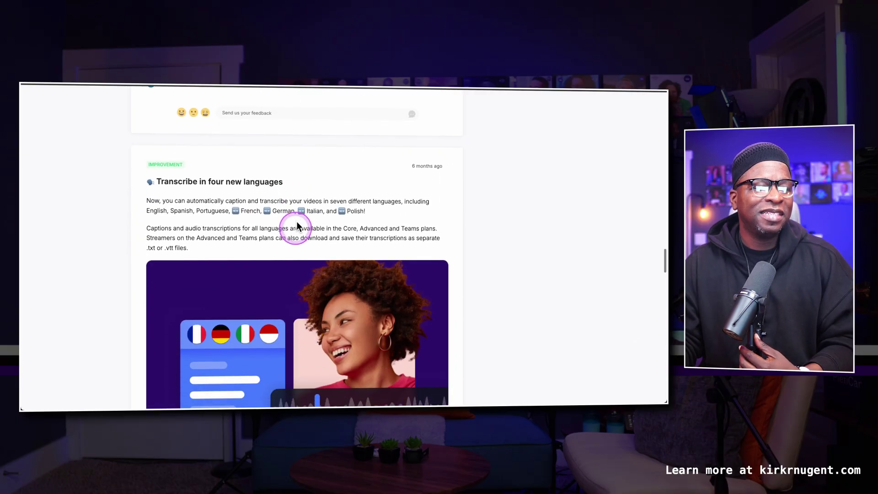
scroll(297, 222, "down", 3)
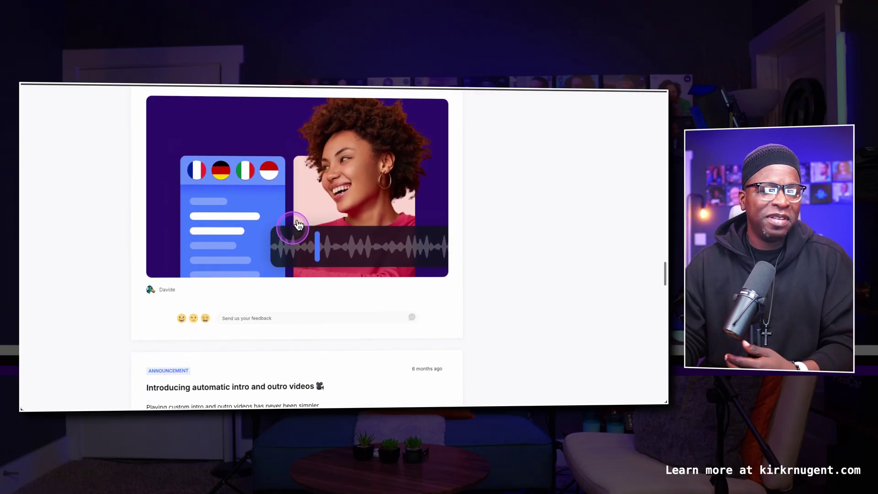
scroll(287, 220, "down", 4)
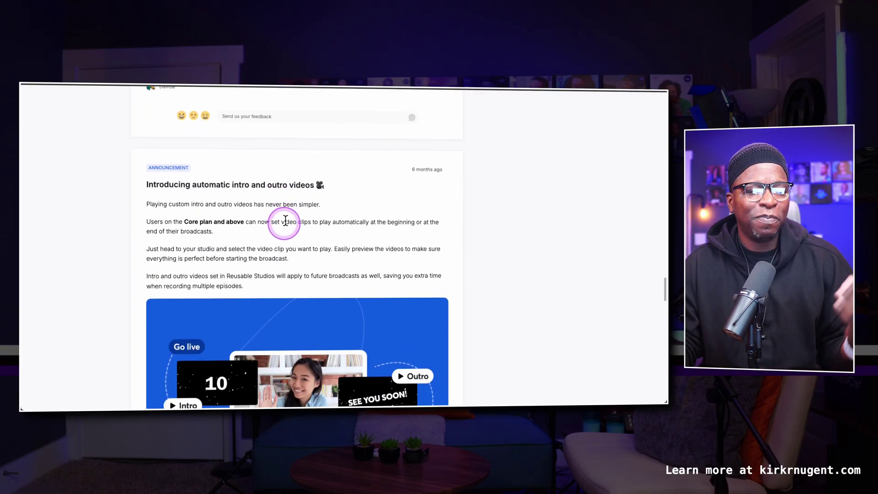
scroll(286, 223, "down", 2)
scroll(290, 224, "down", 4)
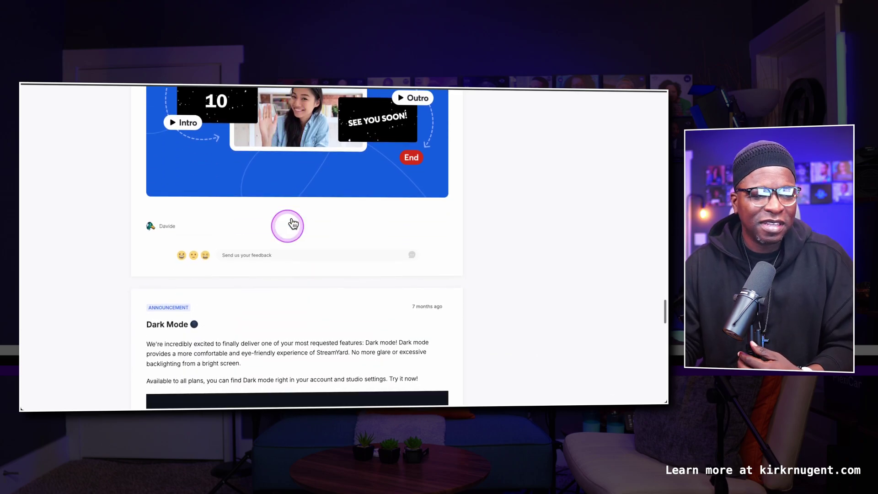
scroll(291, 223, "down", 1)
scroll(291, 222, "up", 1)
scroll(289, 223, "down", 4)
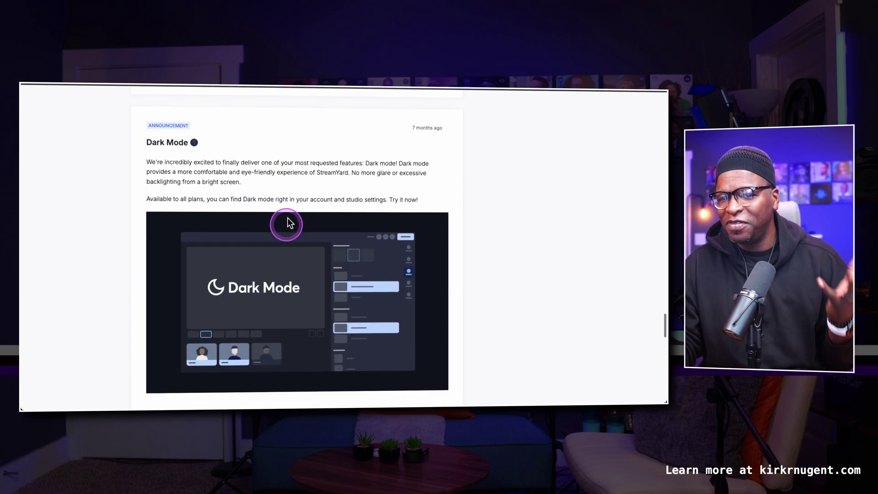
scroll(288, 218, "down", 2)
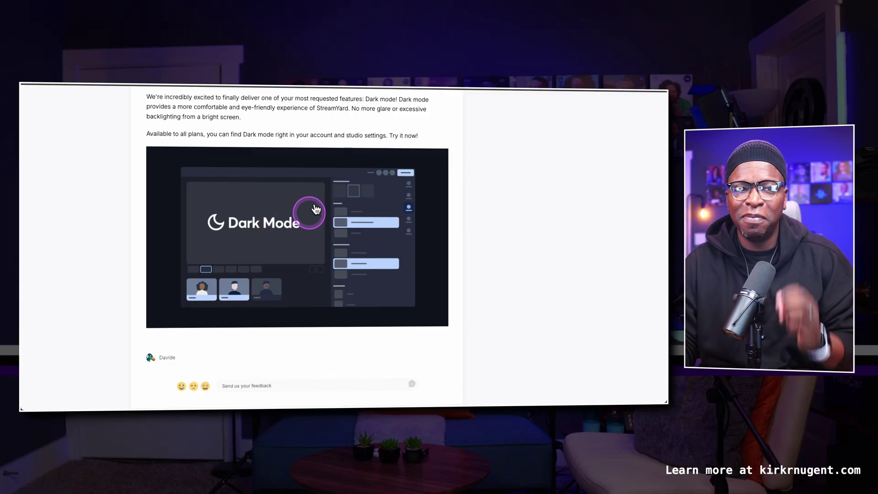
left_click(443, 103)
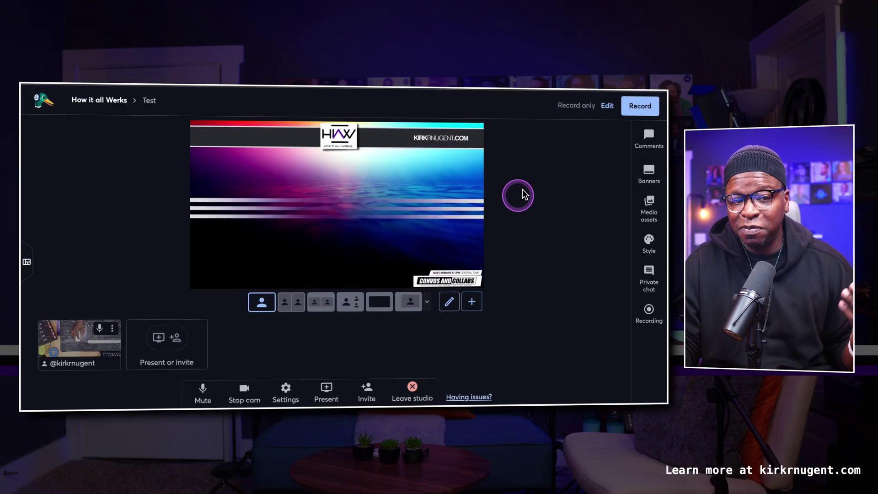
left_click(650, 136)
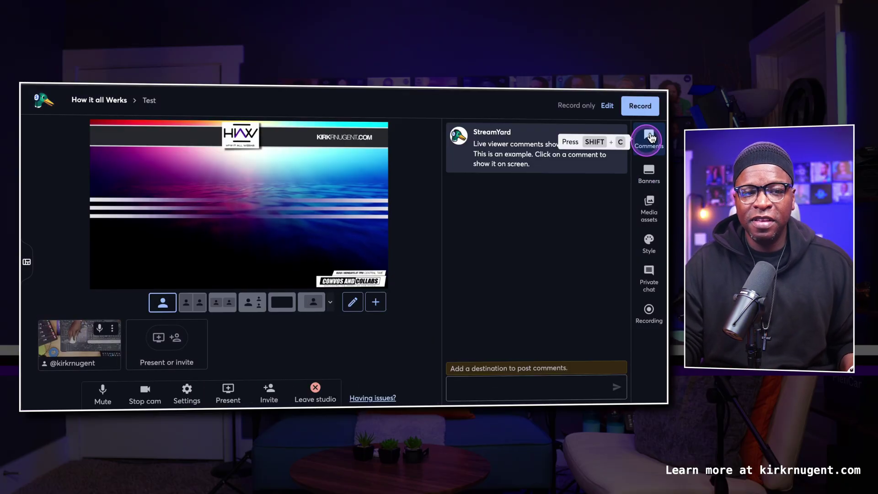
left_click(651, 137)
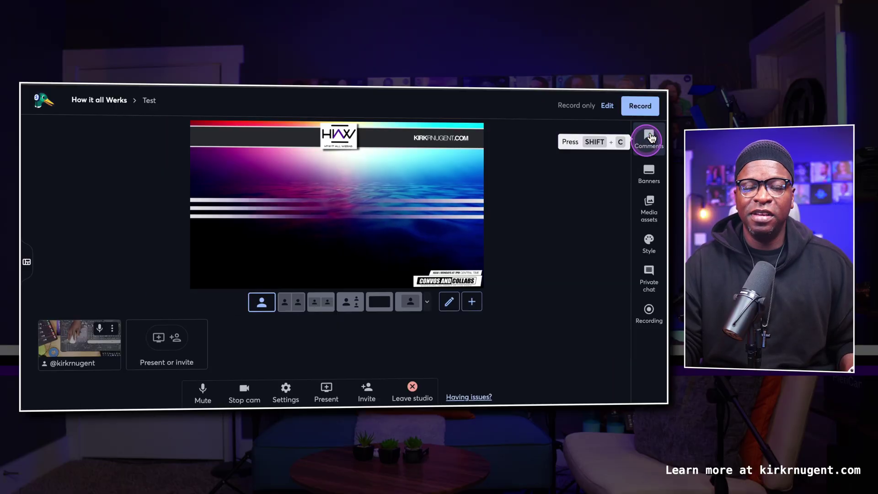
left_click(651, 138)
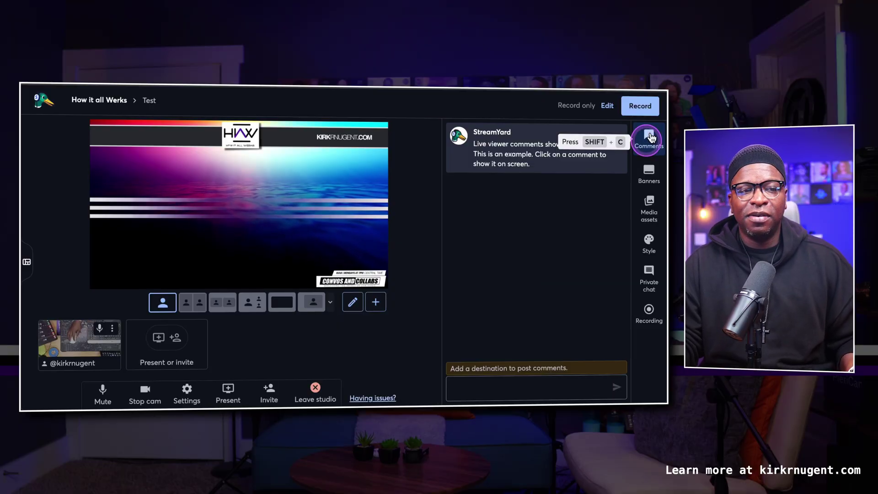
left_click(651, 137)
left_click(651, 137)
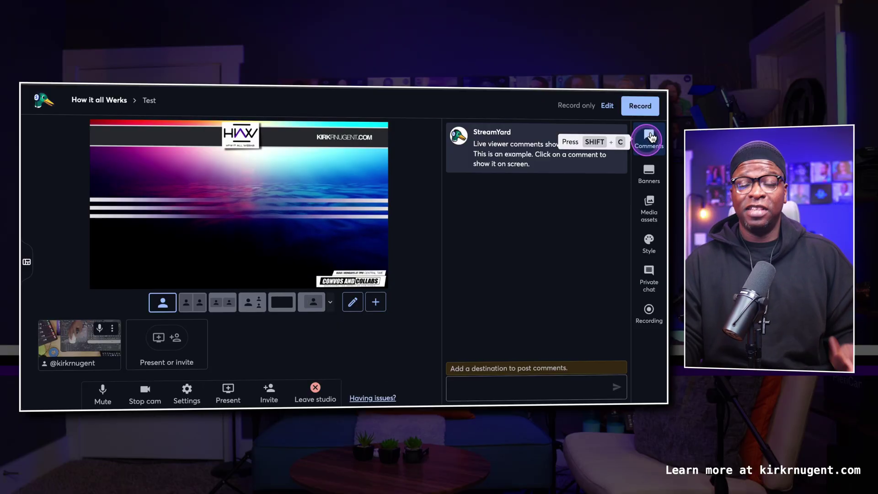
left_click(650, 137)
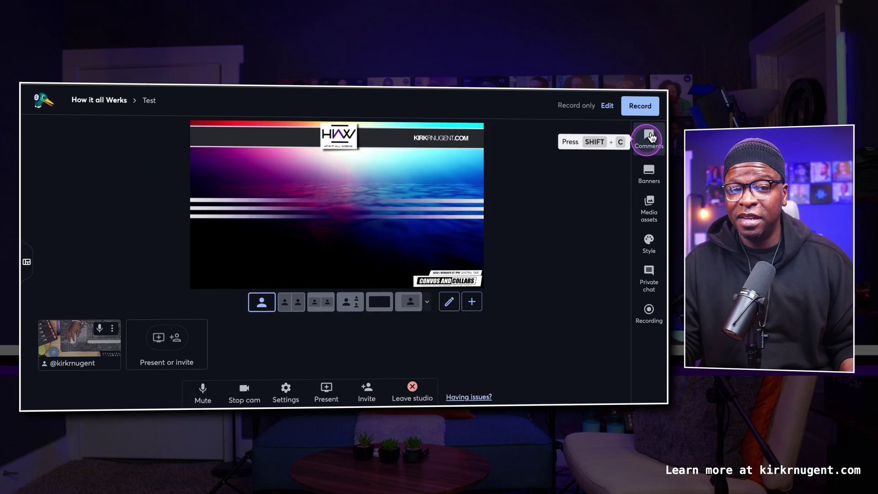
left_click(655, 171)
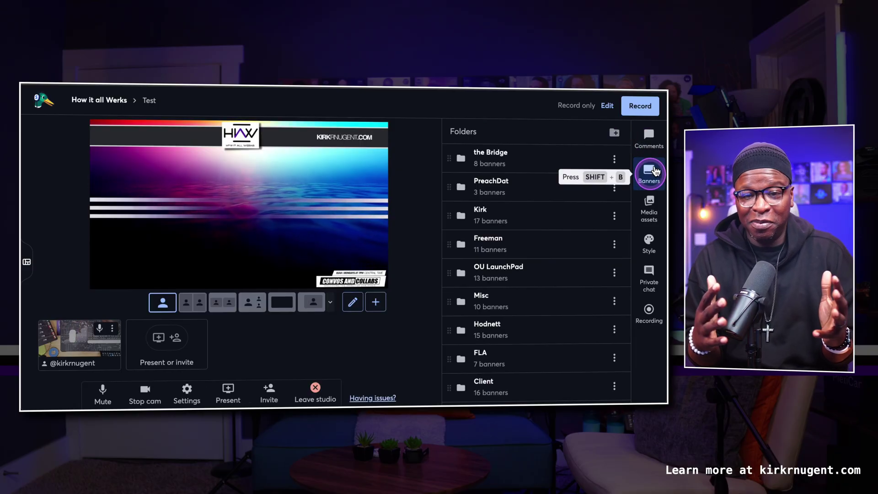
left_click(656, 171)
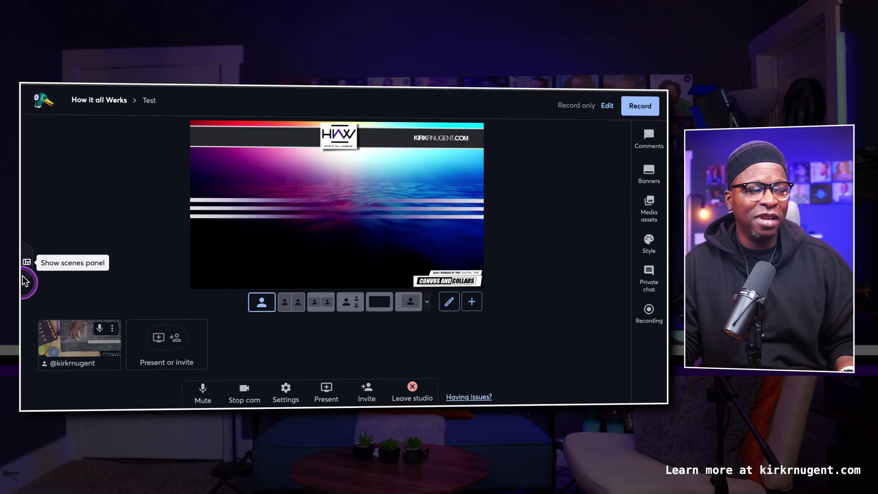
left_click(29, 260)
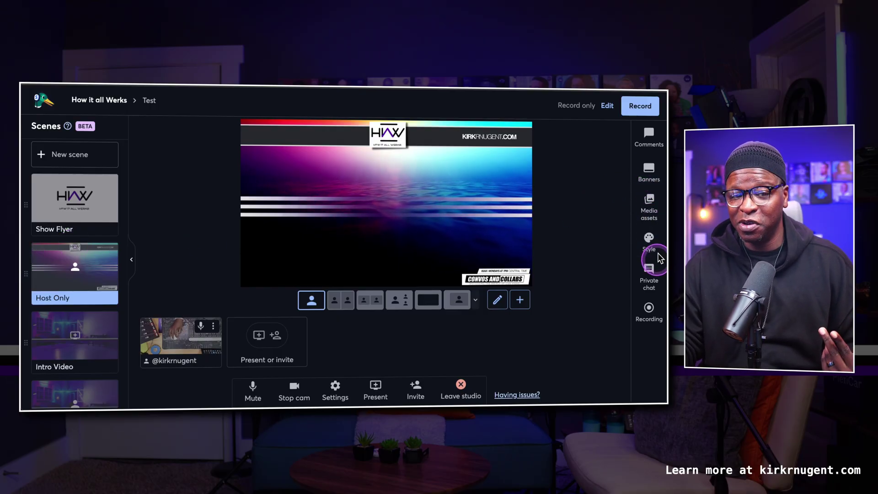
left_click(652, 269)
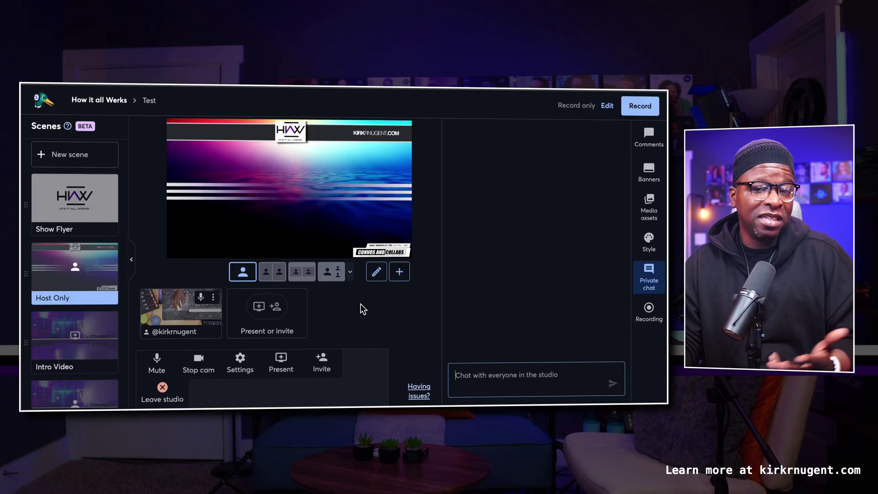
left_click(652, 271)
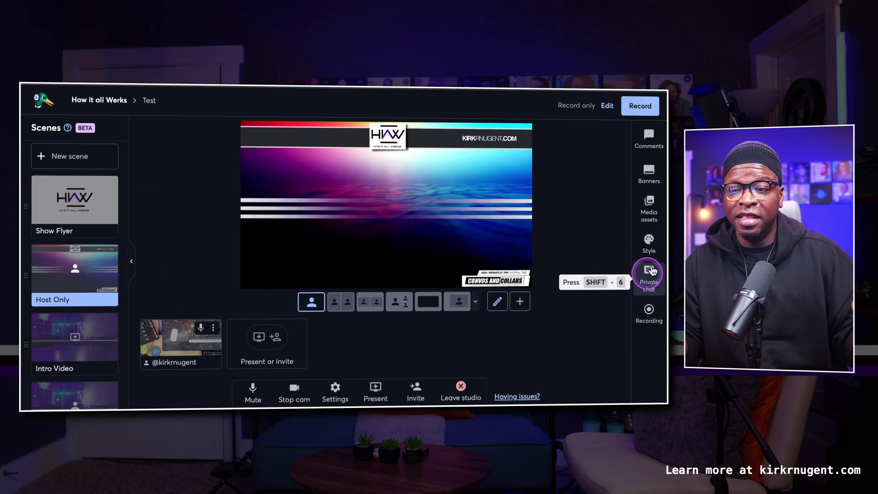
left_click(134, 260)
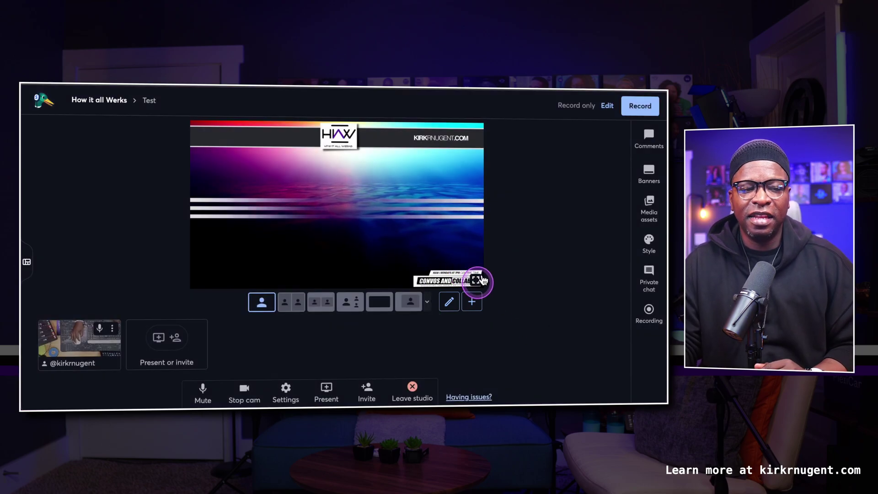
left_click(476, 279)
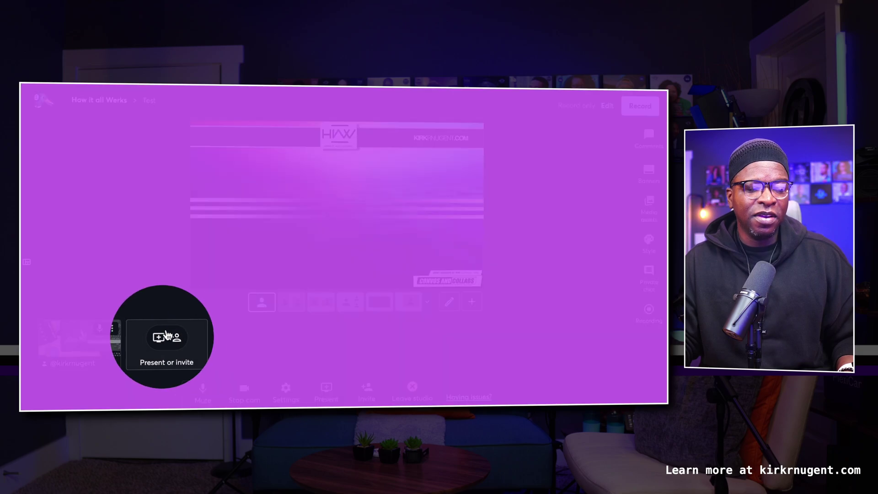
mouse_move(78, 338)
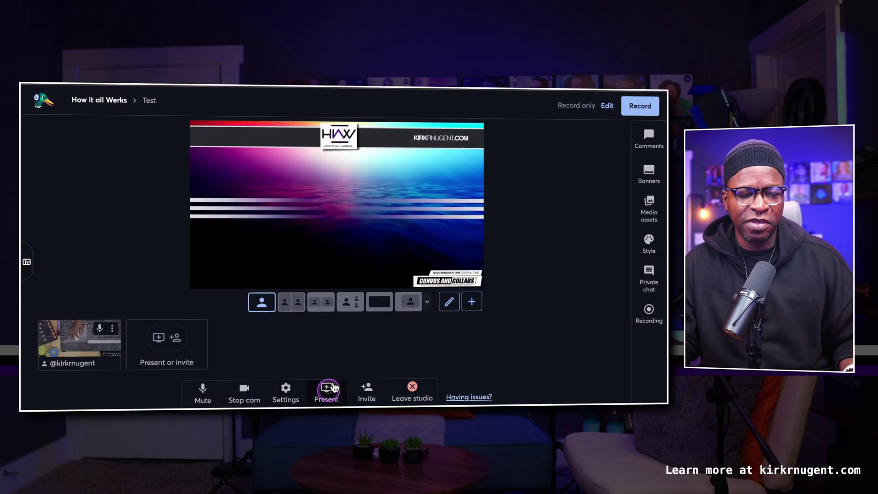
left_click(328, 389)
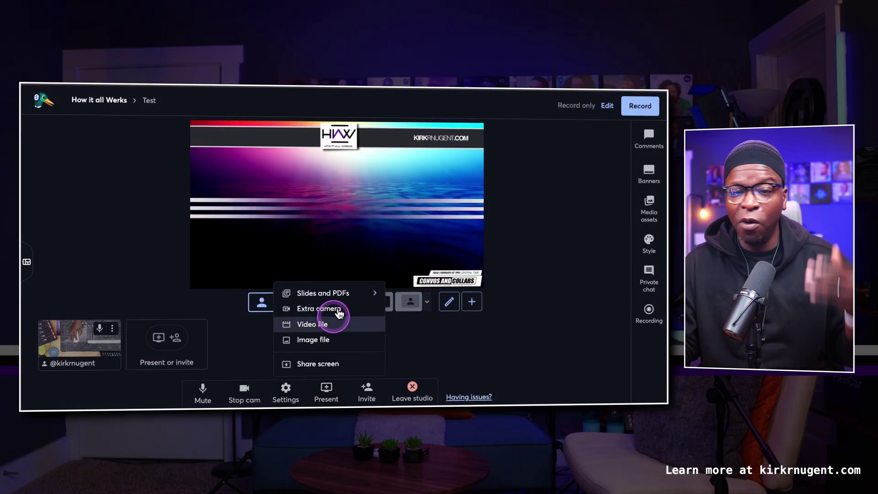
left_click(421, 339)
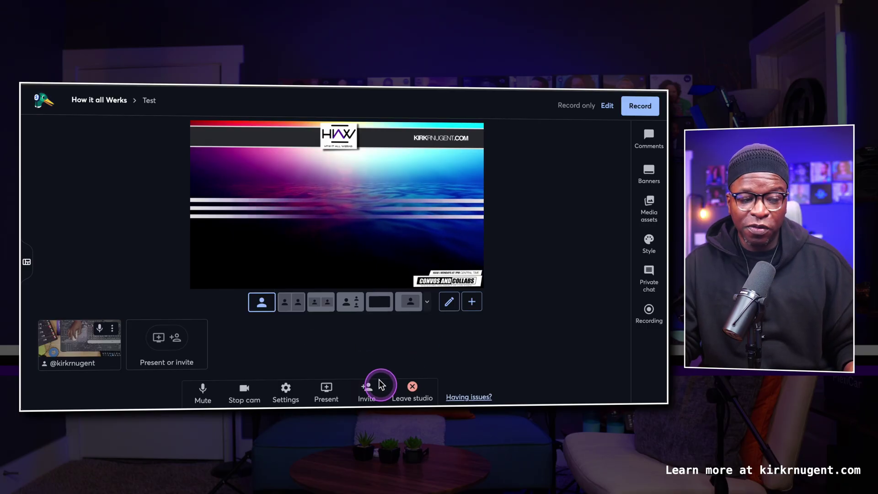
left_click(368, 388)
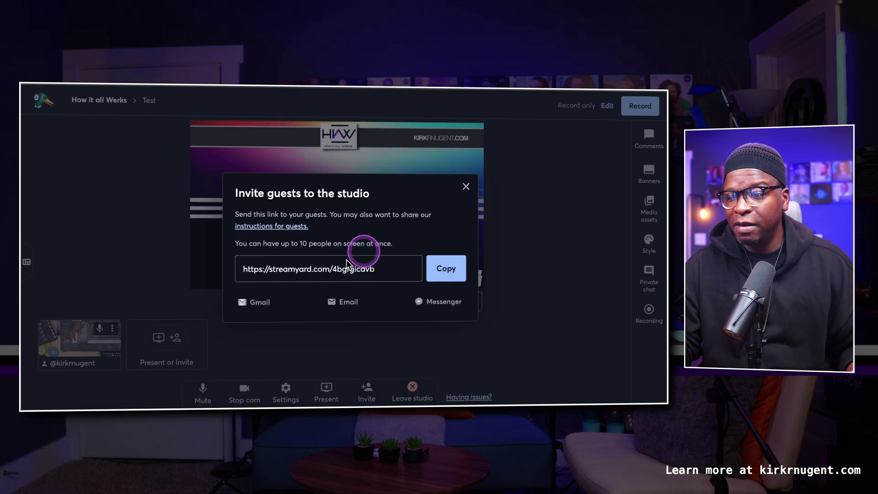
left_click(466, 187)
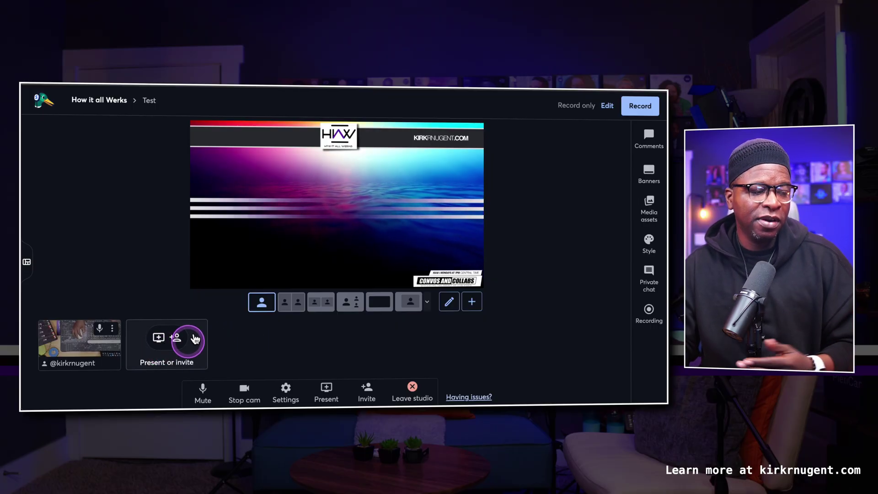
- Add the Evangelism to the Next Generation deck from Slides and PDFs
left_click(177, 338)
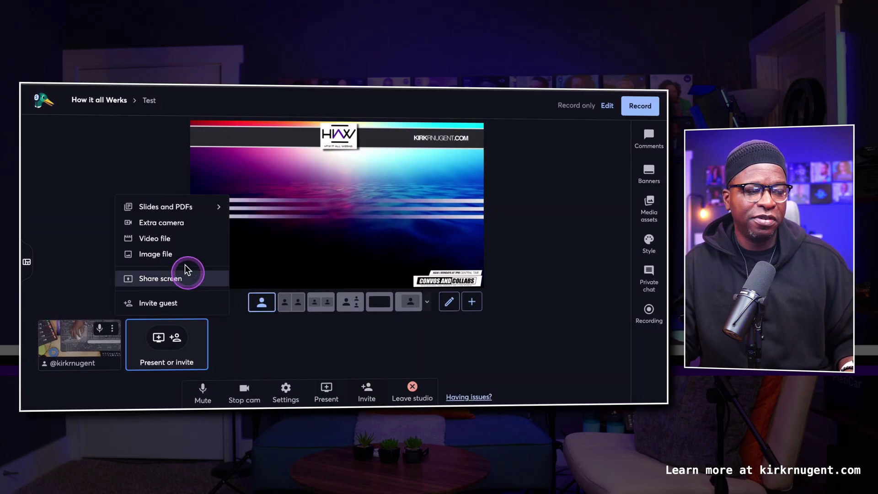
left_click(182, 201)
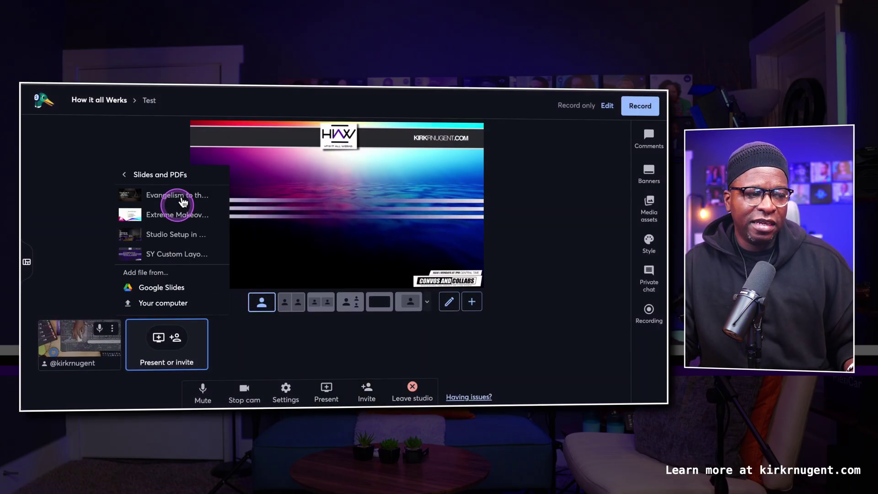
left_click(179, 195)
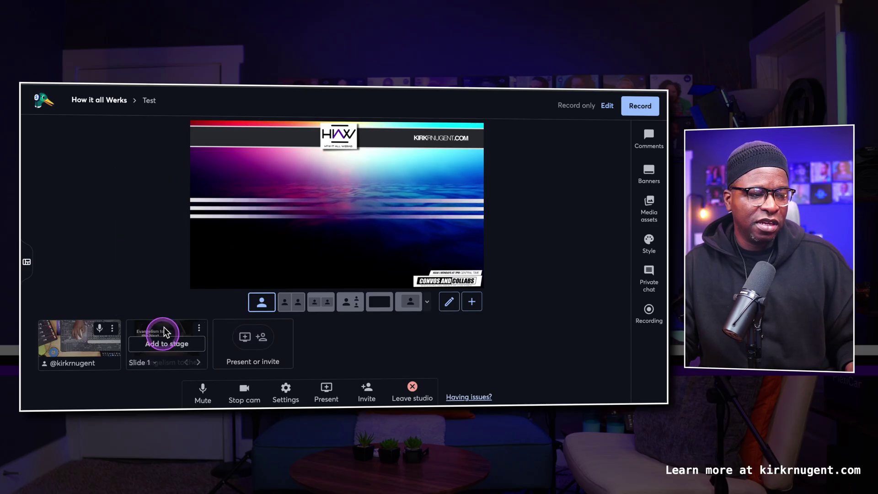
- Put the slide deck and host camera on stage and expand the layout choices
left_click(181, 343)
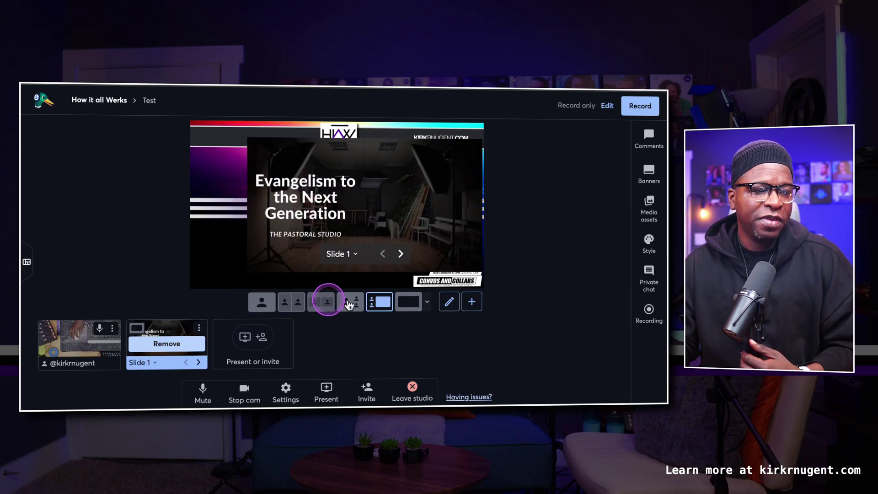
mouse_move(44, 353)
left_click(79, 339)
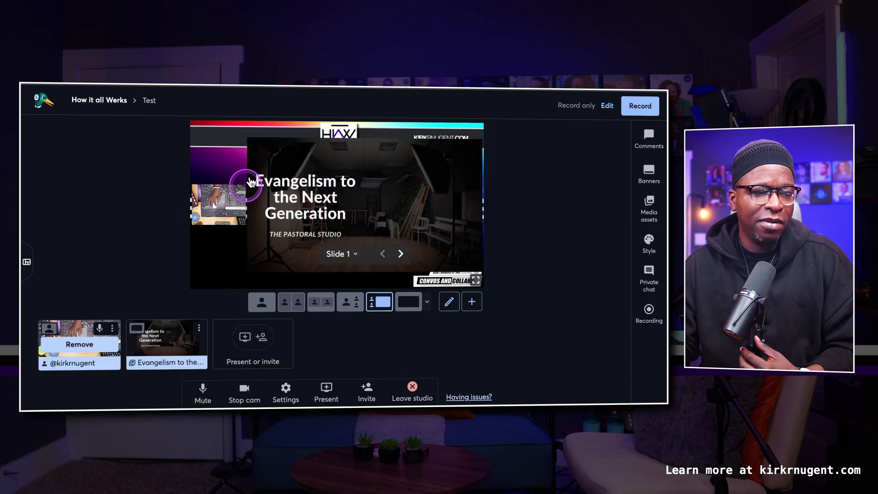
left_click(423, 306)
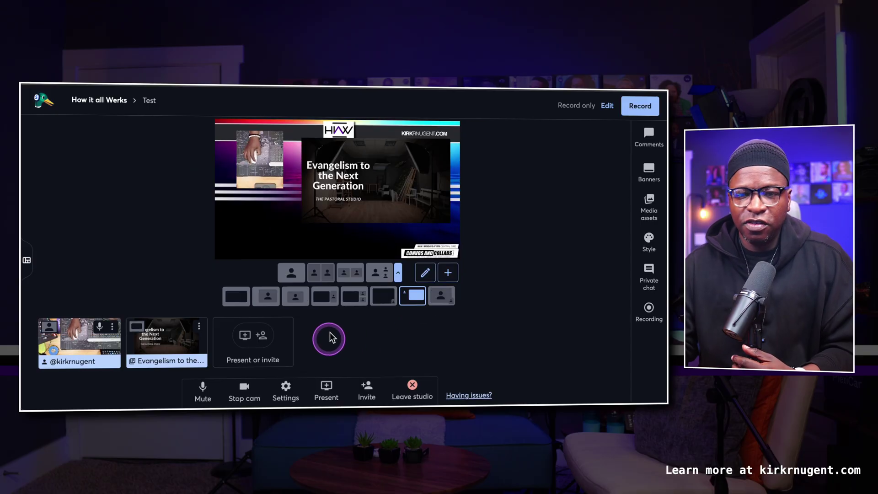
- Share the Insta360 Link desk camera into the studio as an extra camera
left_click(267, 336)
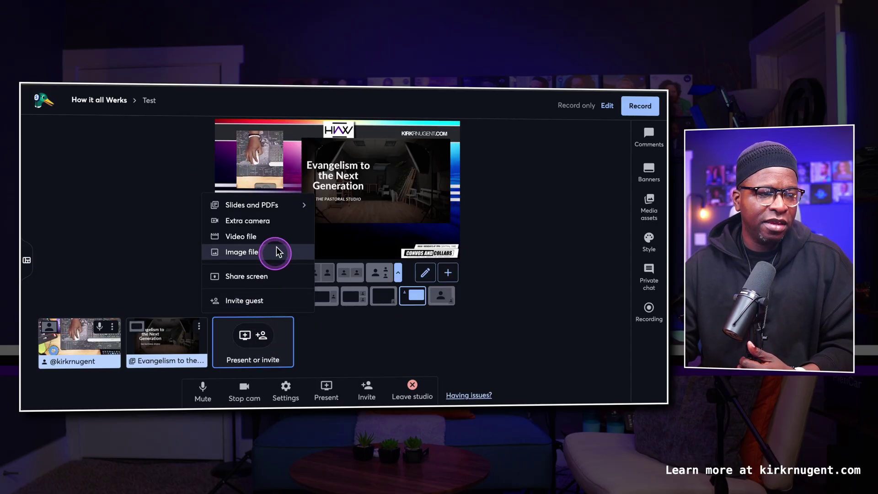
left_click(274, 220)
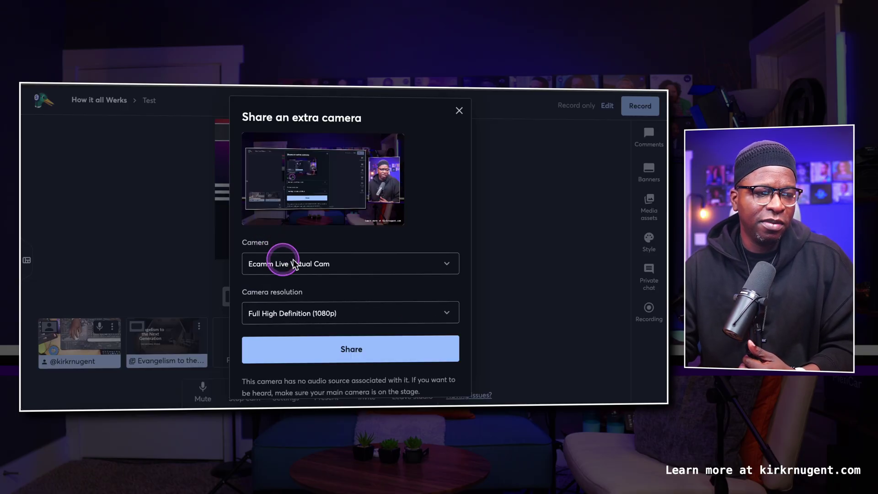
left_click(337, 257)
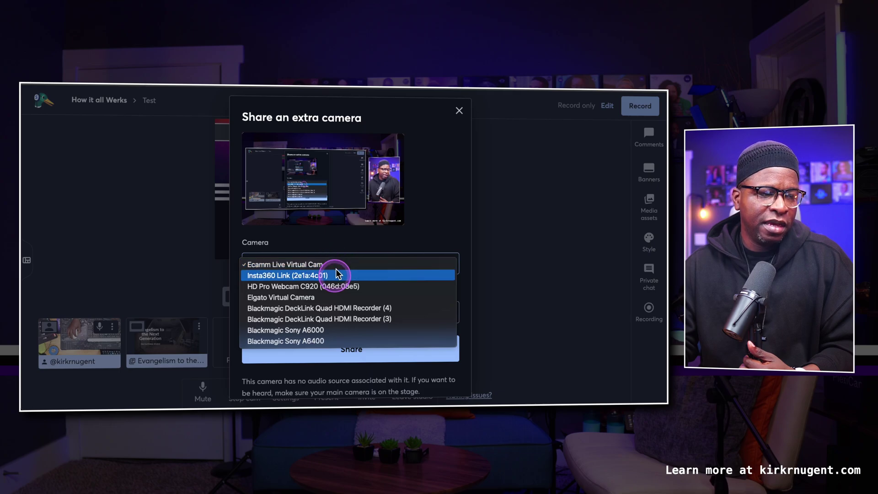
left_click(336, 275)
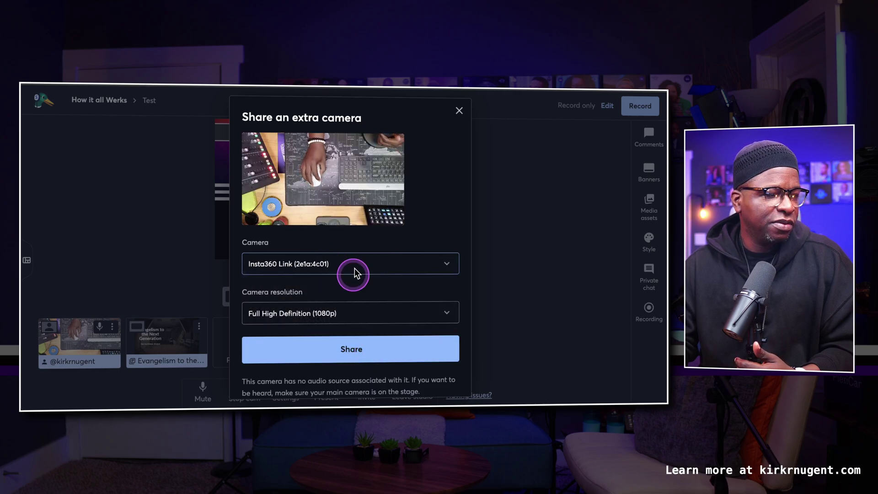
left_click(348, 264)
left_click(390, 350)
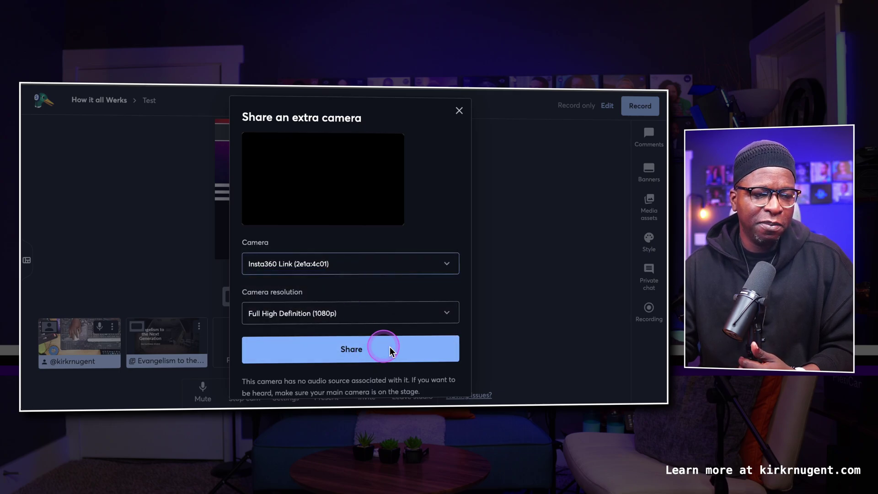
left_click(370, 346)
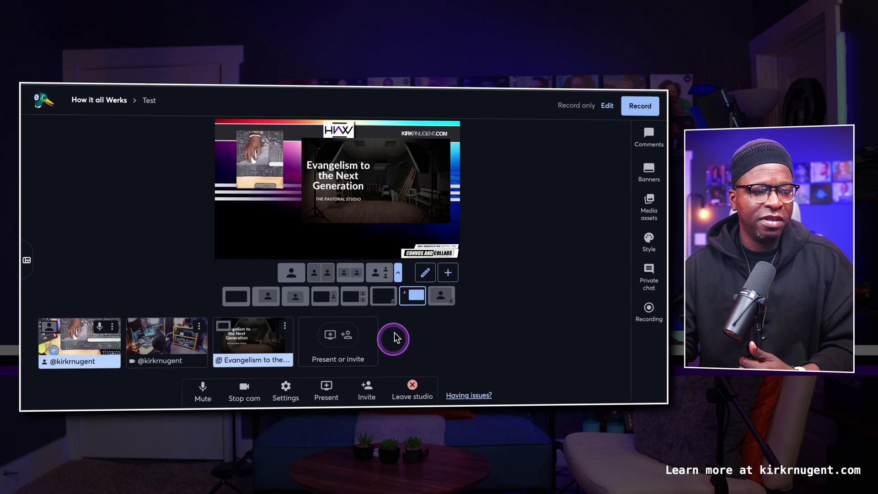
- Switch to the side-by-side layout and add the desk camera to the stage
mouse_move(166, 345)
left_click(367, 277)
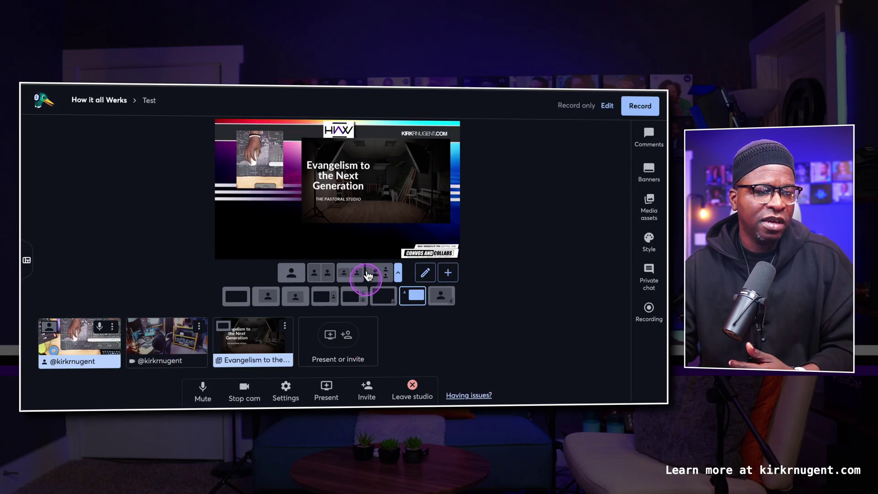
left_click(167, 342)
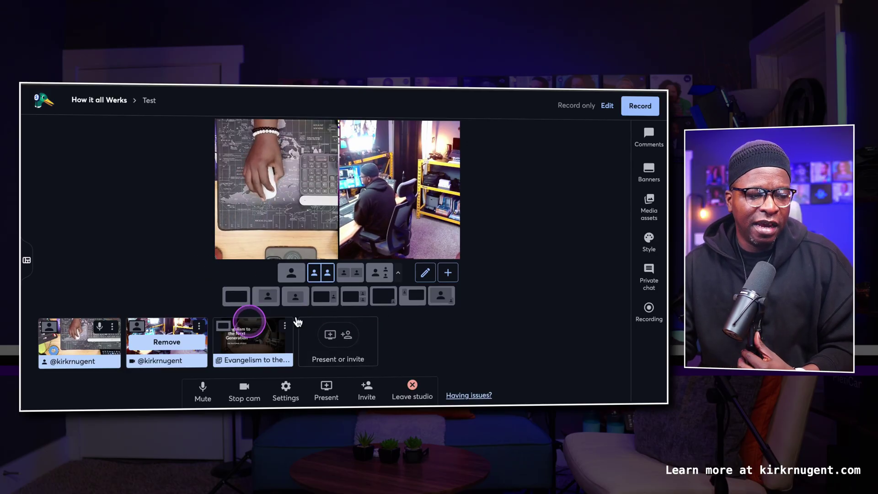
- Add the SY AI Clips BRoll.mov video file as a media source
left_click(349, 334)
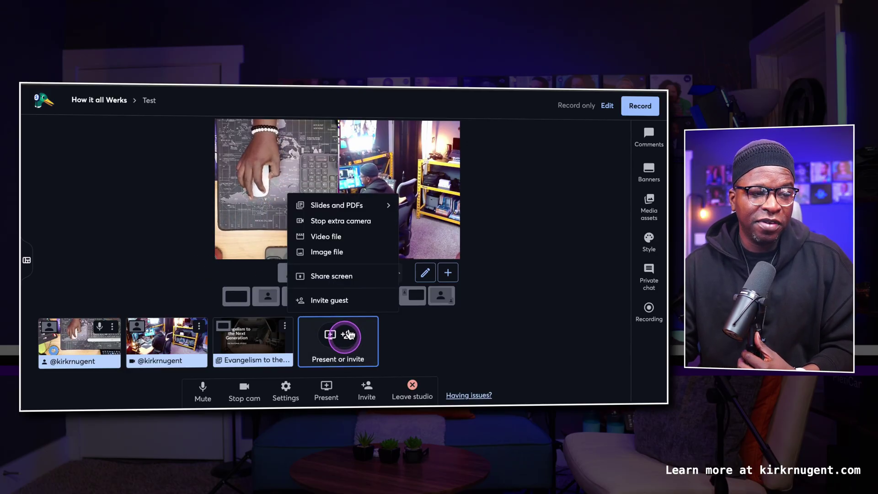
left_click(344, 236)
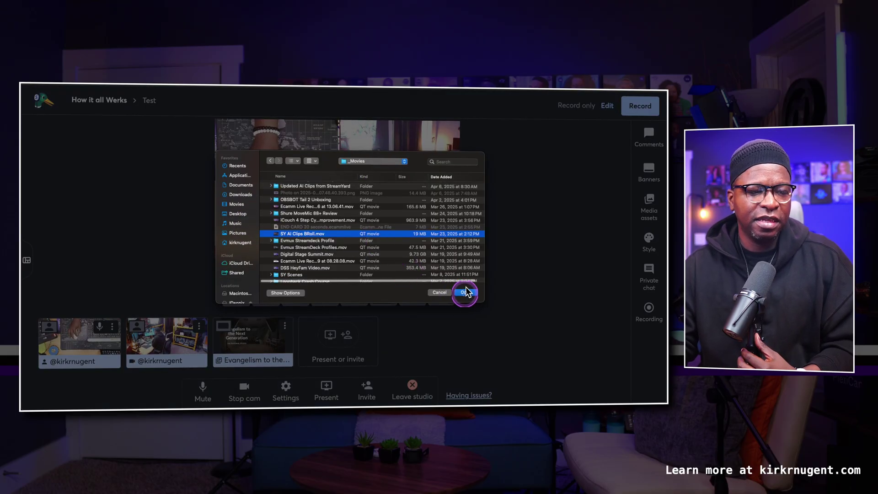
left_click(466, 291)
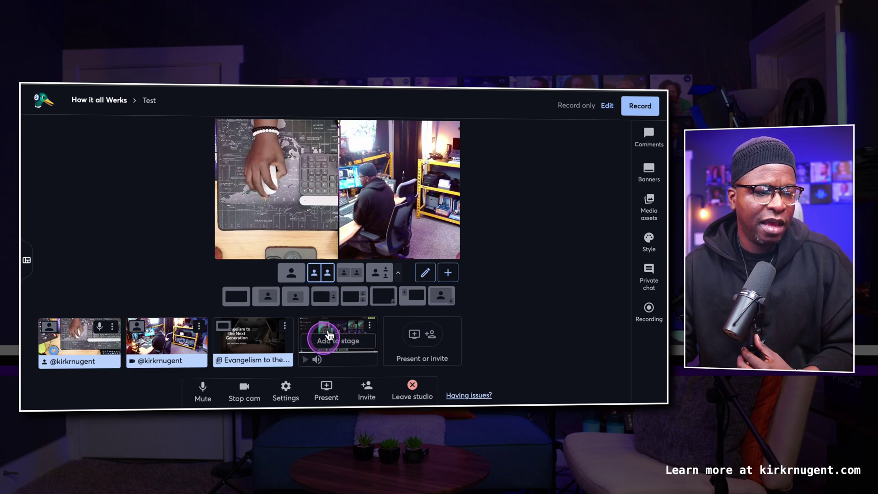
- Pick OUC Prayer Meeting.jpg from the _Downloads folder as an image file
left_click(431, 333)
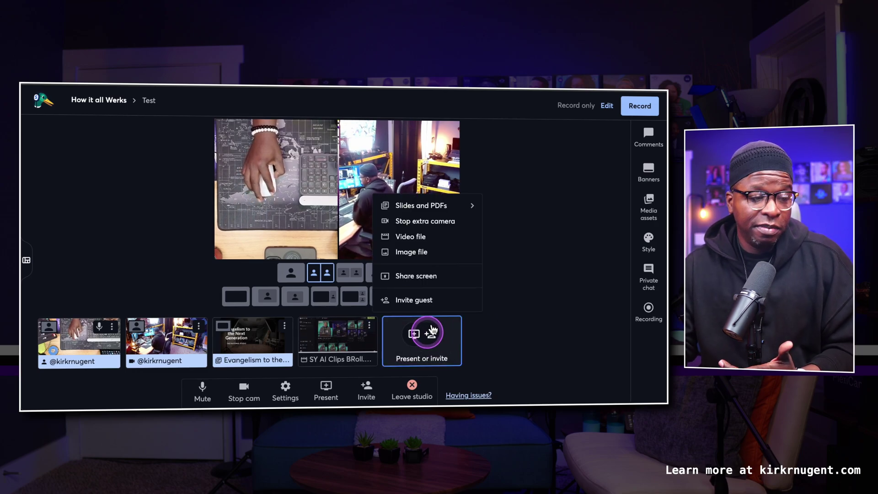
left_click(429, 251)
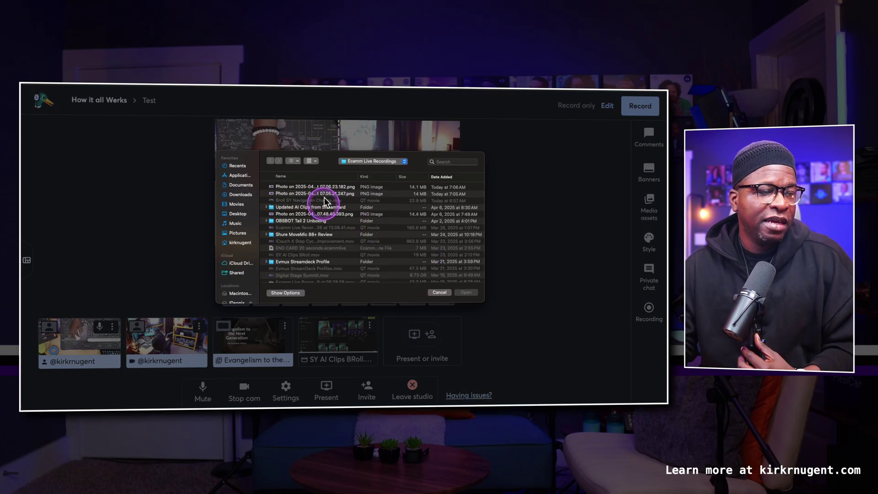
scroll(298, 202, "down", 1)
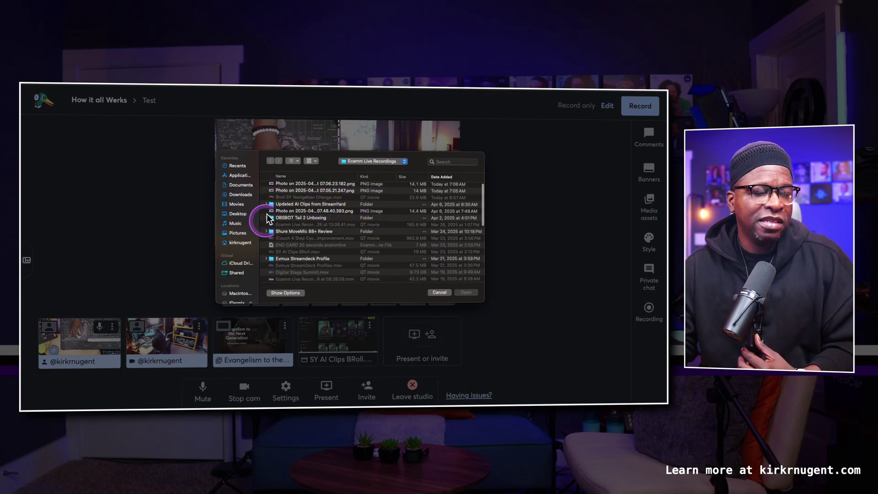
scroll(293, 208, "up", 1)
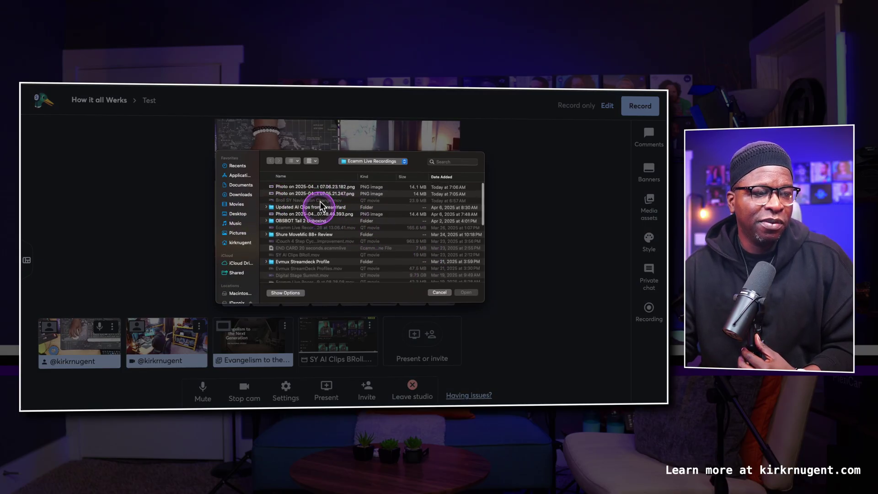
left_click(370, 161)
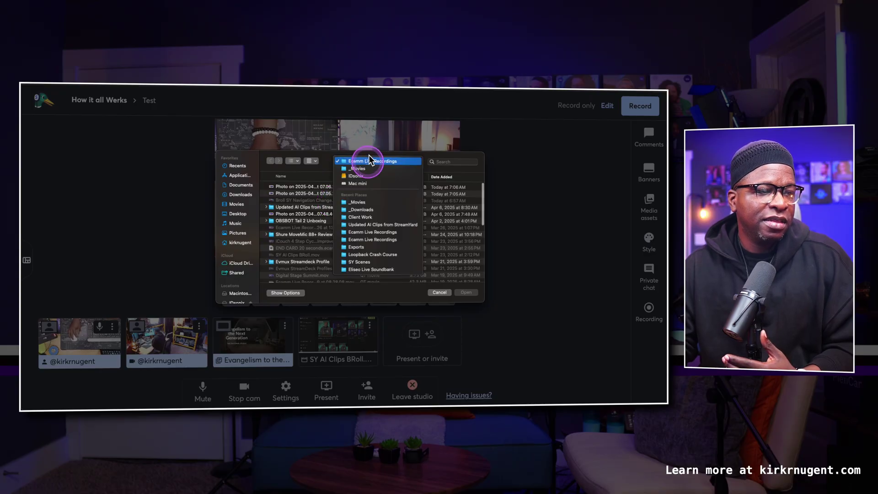
left_click(366, 208)
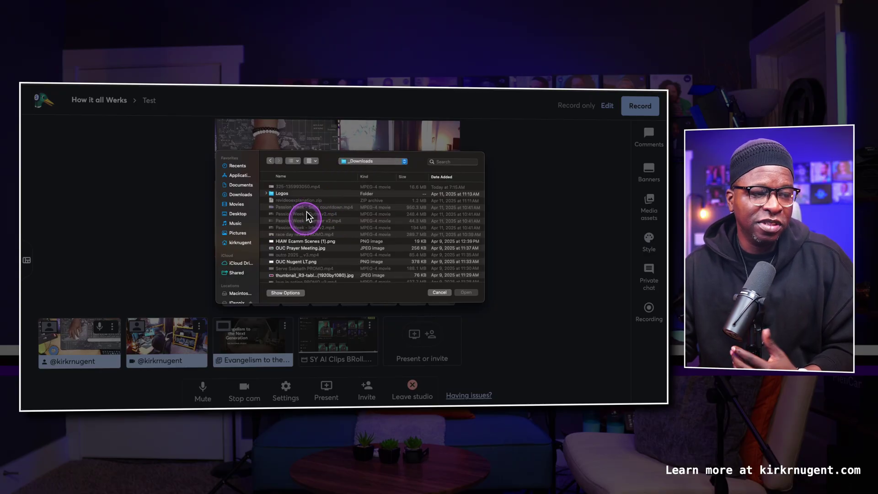
double_click(304, 247)
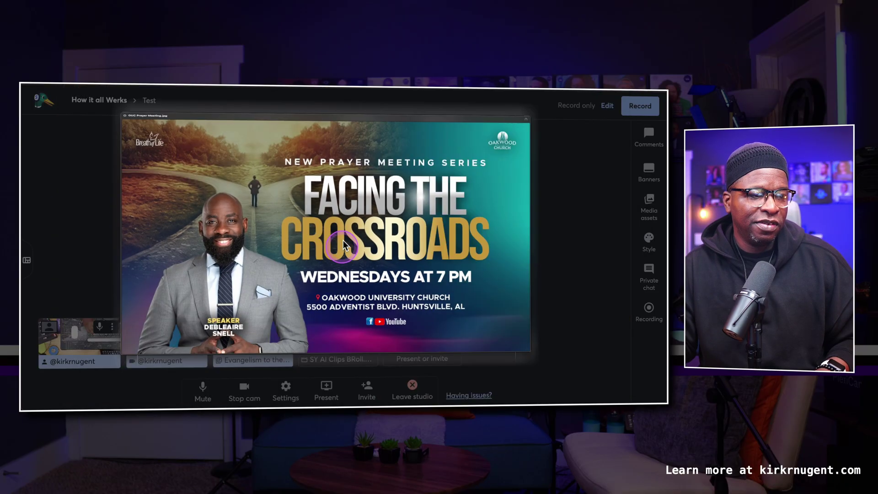
- Add the OUC Prayer Meeting image as a source and put it on stage
left_click(471, 292)
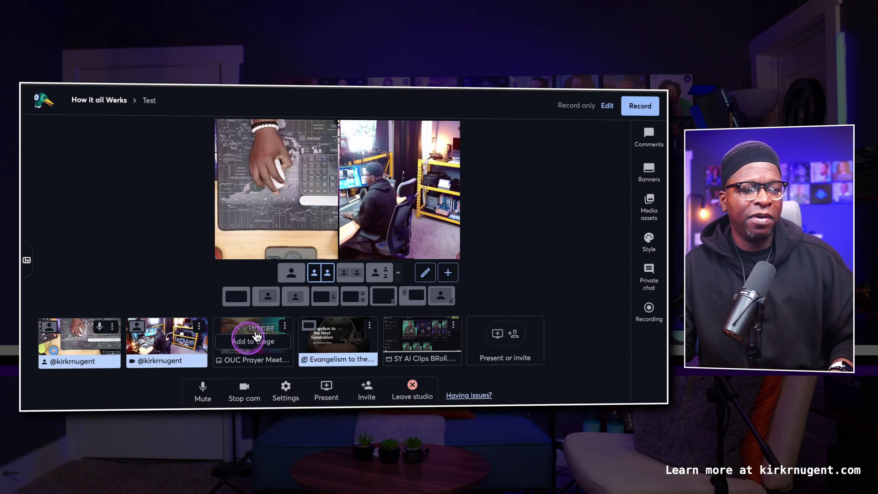
left_click(264, 338)
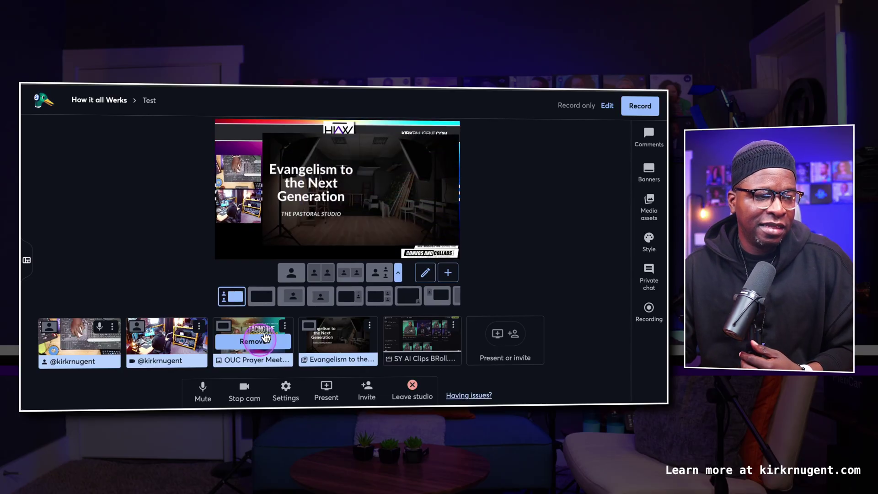
left_click(380, 150)
left_click(242, 314)
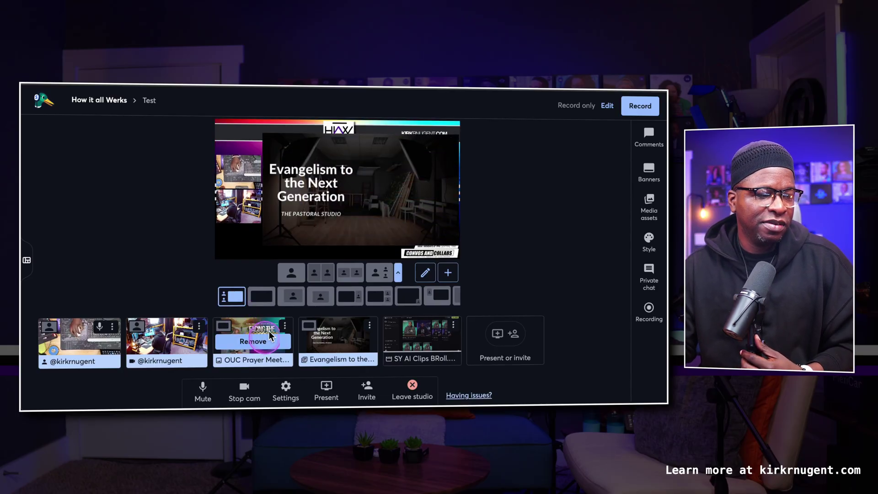
left_click(329, 337)
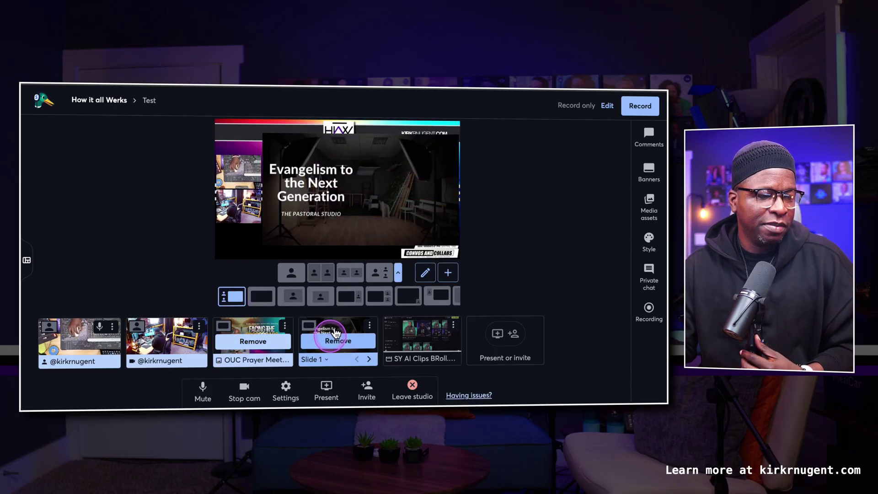
- Swap the slides, image and B-roll video on and off stage, leaving only the two cameras
left_click(324, 339)
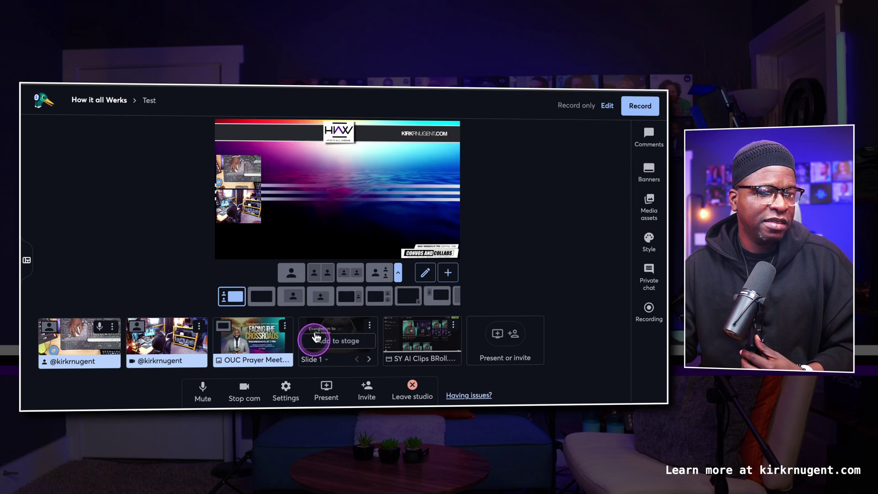
left_click(263, 338)
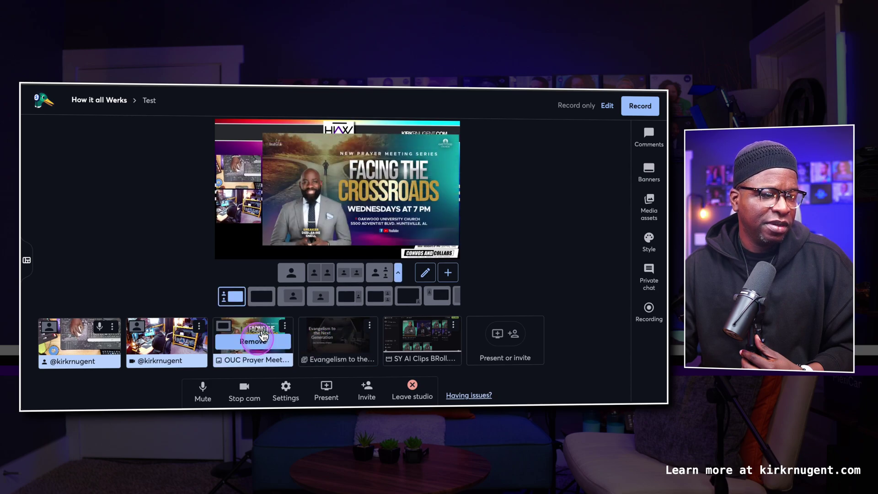
left_click(423, 339)
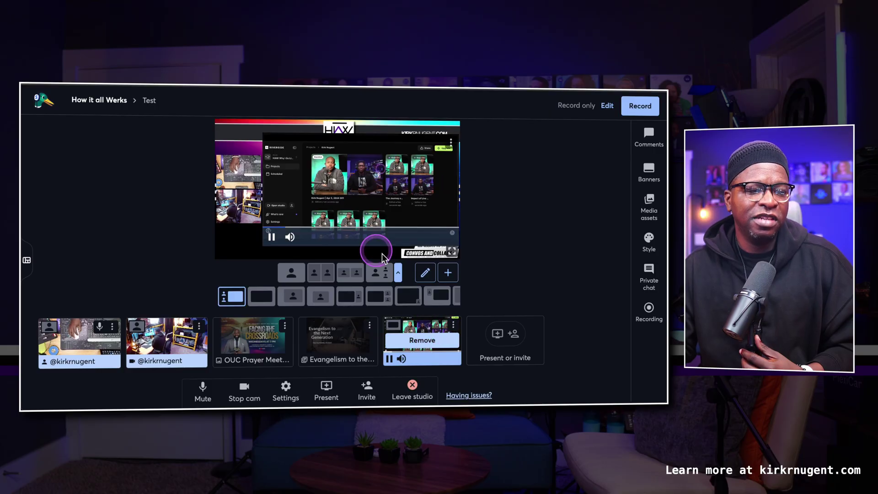
mouse_move(340, 320)
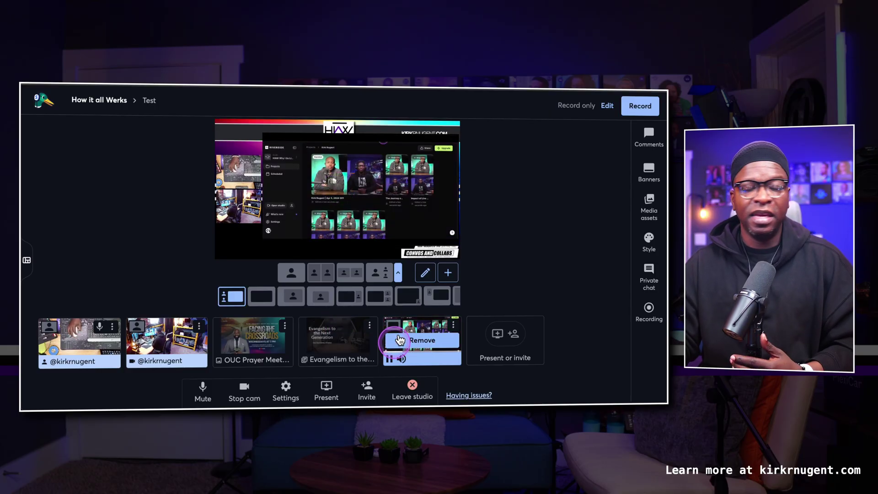
left_click(505, 335)
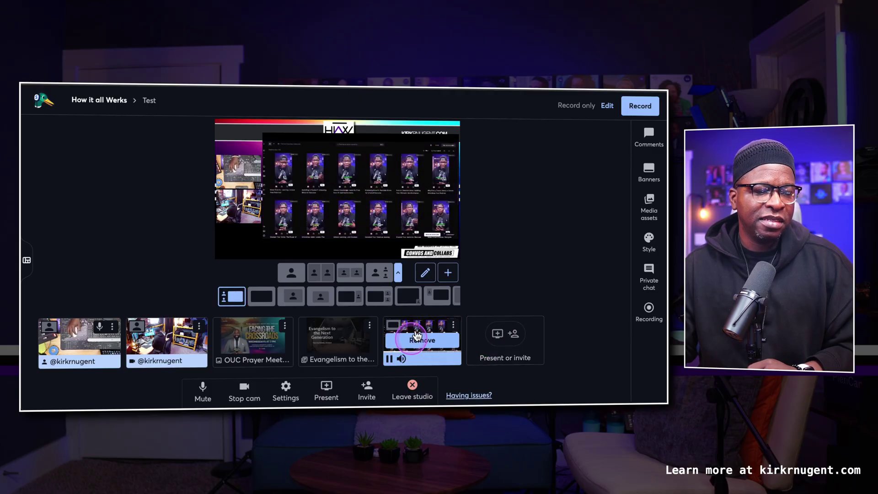
left_click(432, 339)
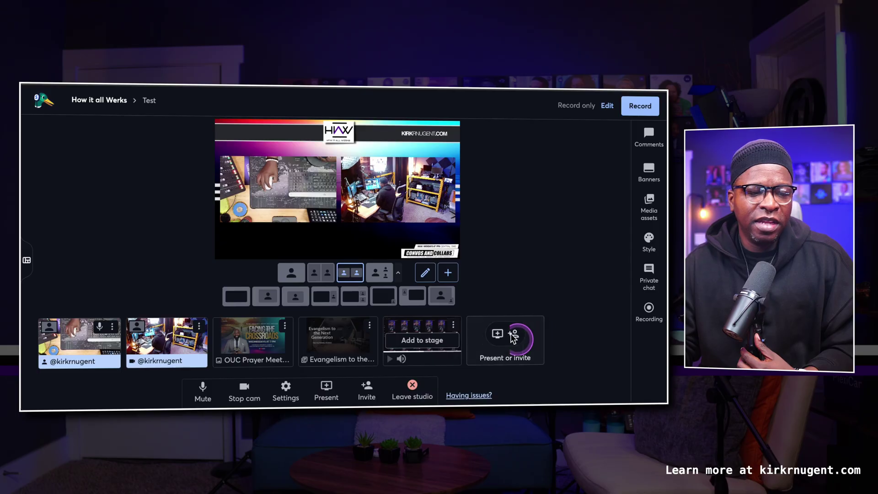
- Share the kirkrnugent.com browser tab using Share screen's Chrome Tab option
left_click(493, 334)
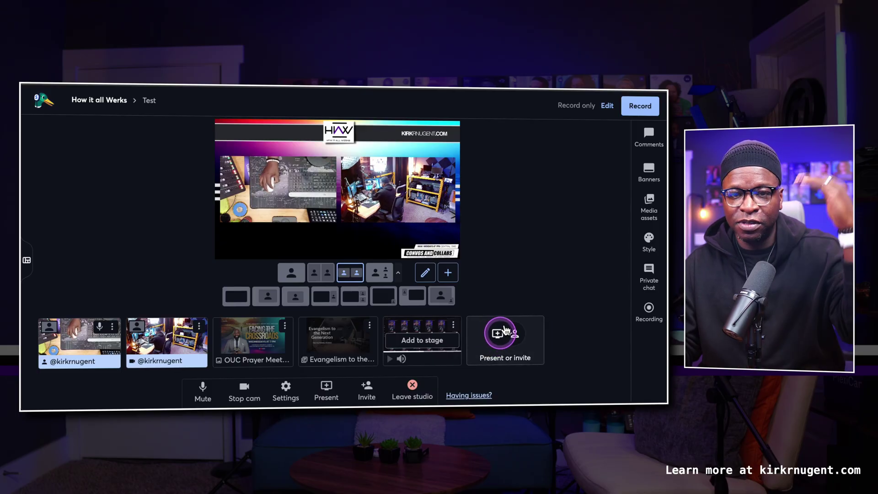
left_click(505, 331)
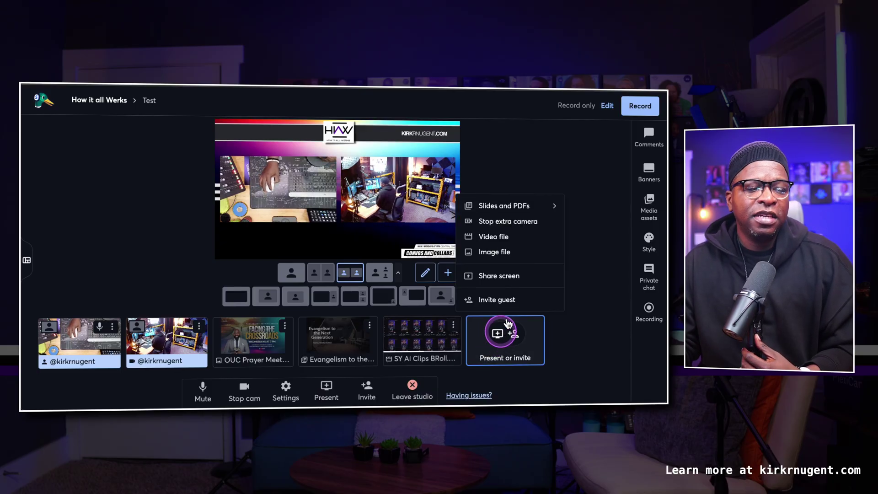
left_click(503, 276)
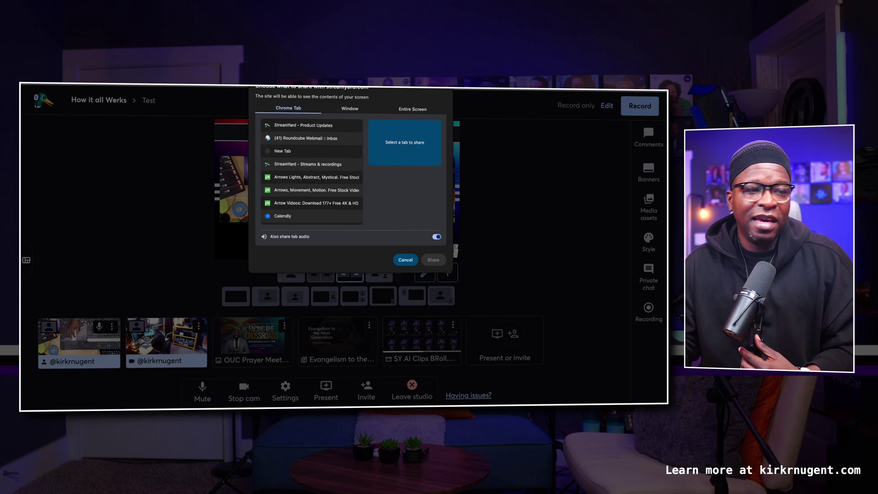
left_click(416, 105)
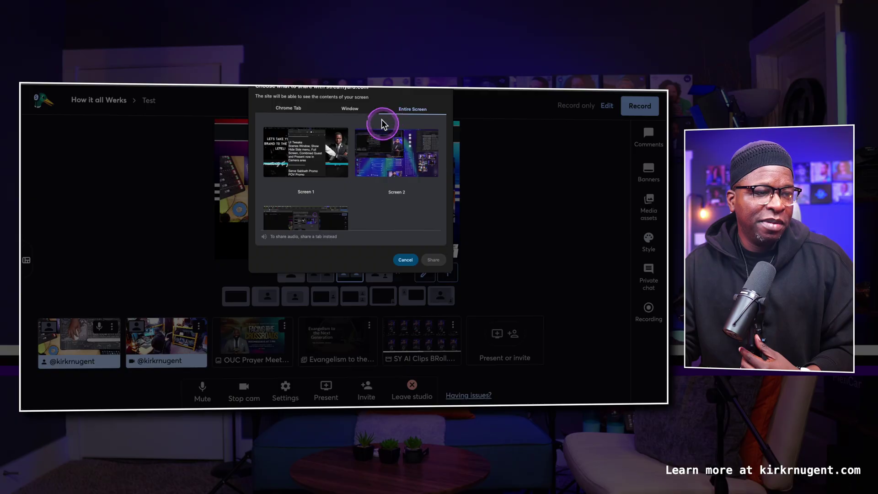
left_click(344, 104)
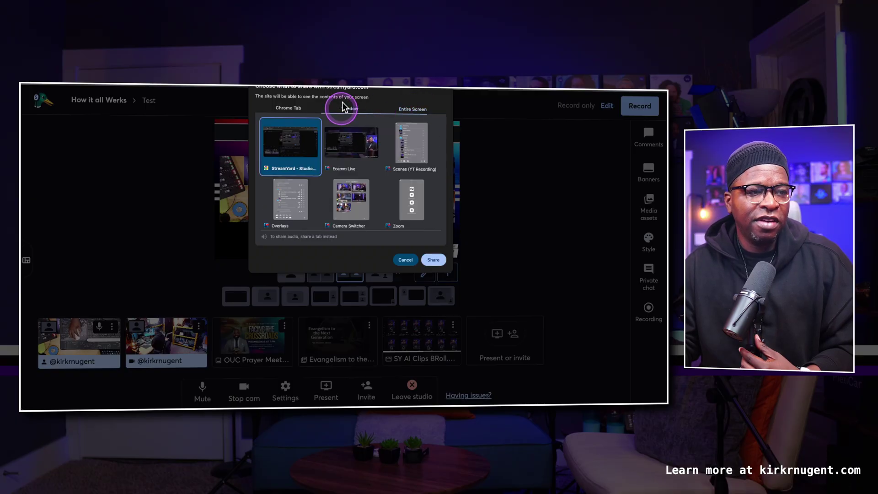
left_click(289, 109)
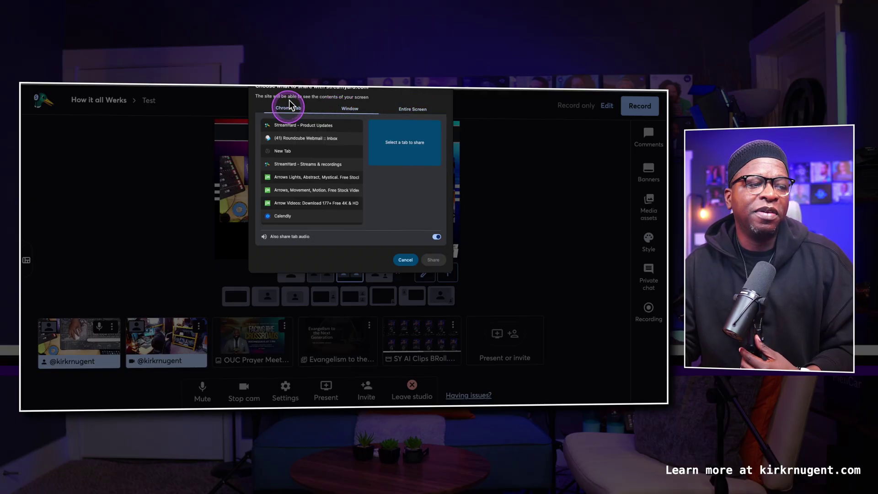
left_click(373, 170)
scroll(346, 165, "down", 3)
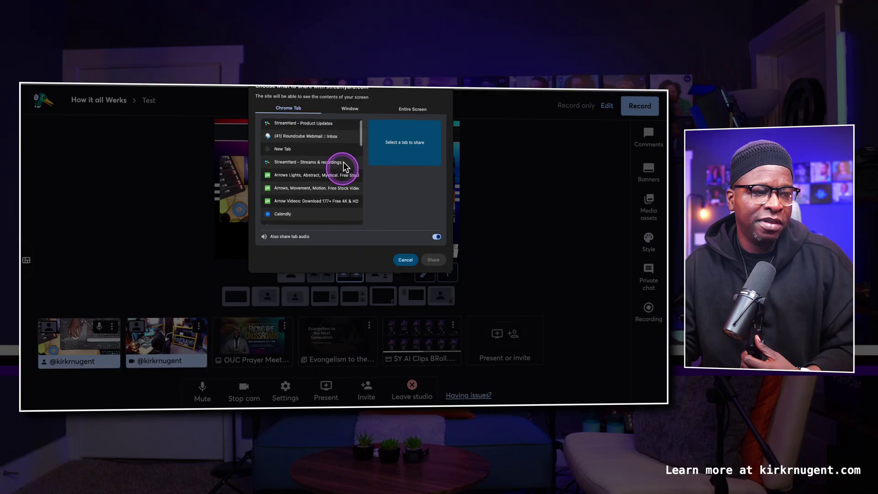
double_click(344, 166)
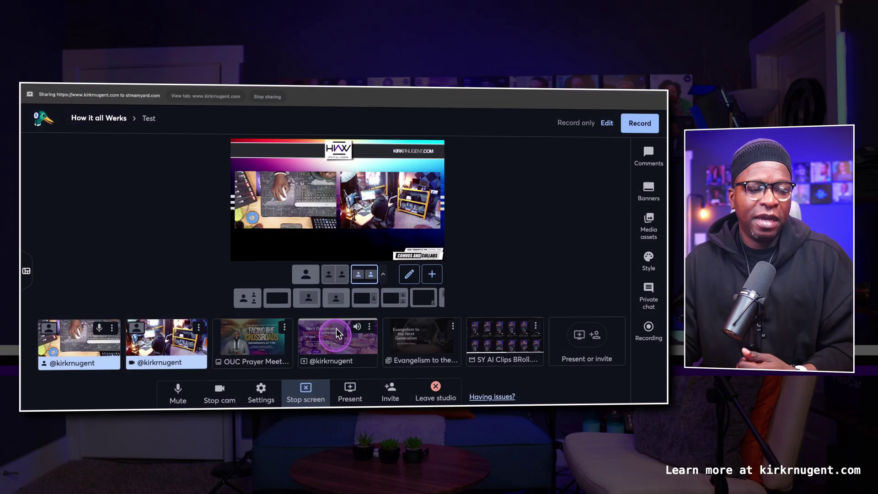
left_click(338, 335)
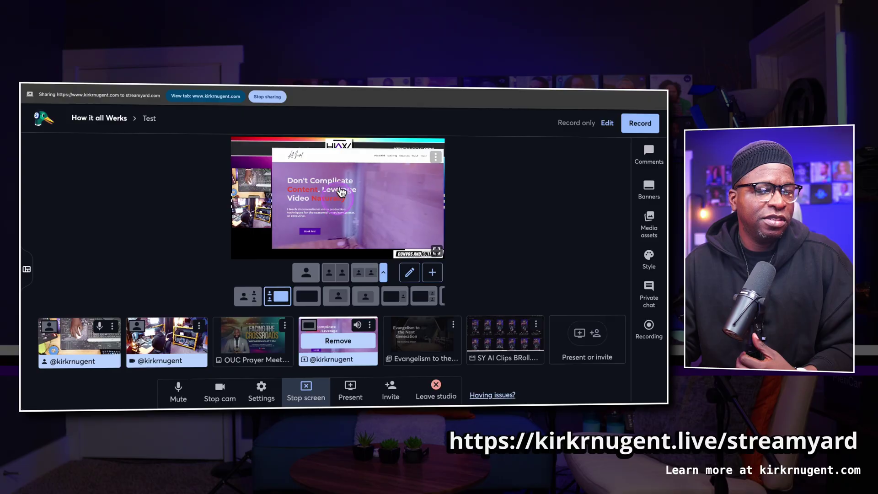
left_click(345, 339)
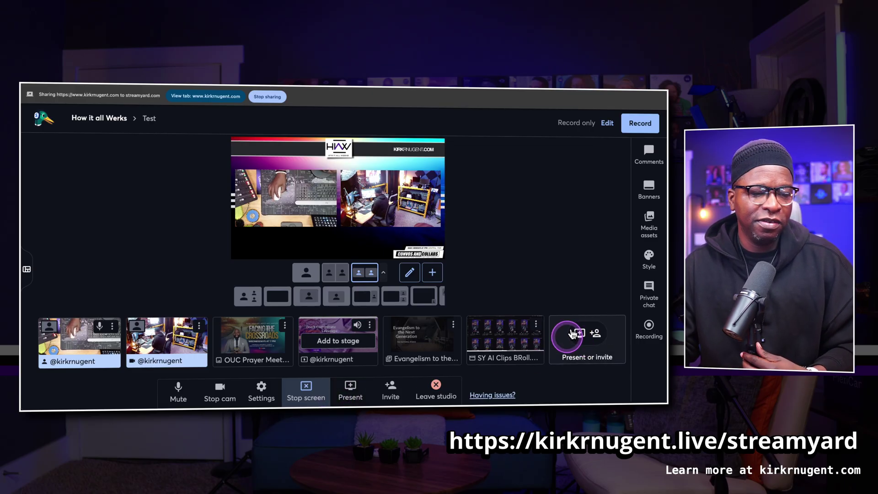
- Open the Scenes panel with Show Flyer, Host Only and Intro Video, then stop the website share
left_click(26, 269)
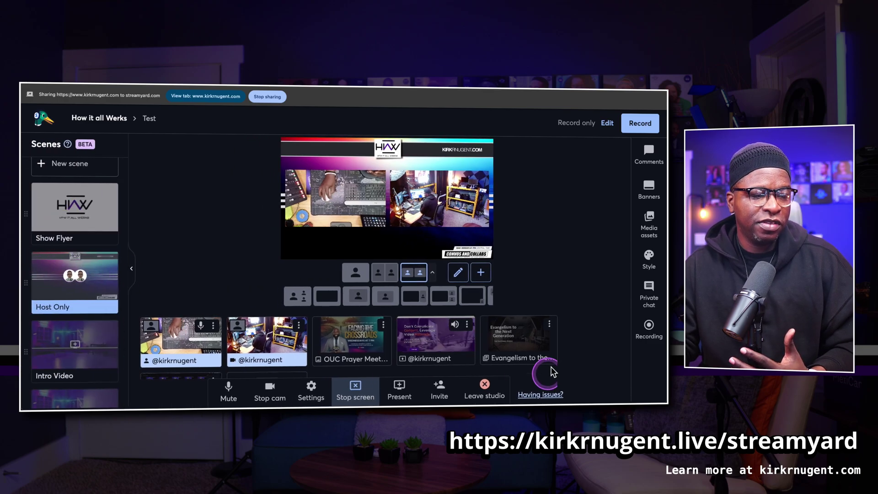
mouse_move(493, 343)
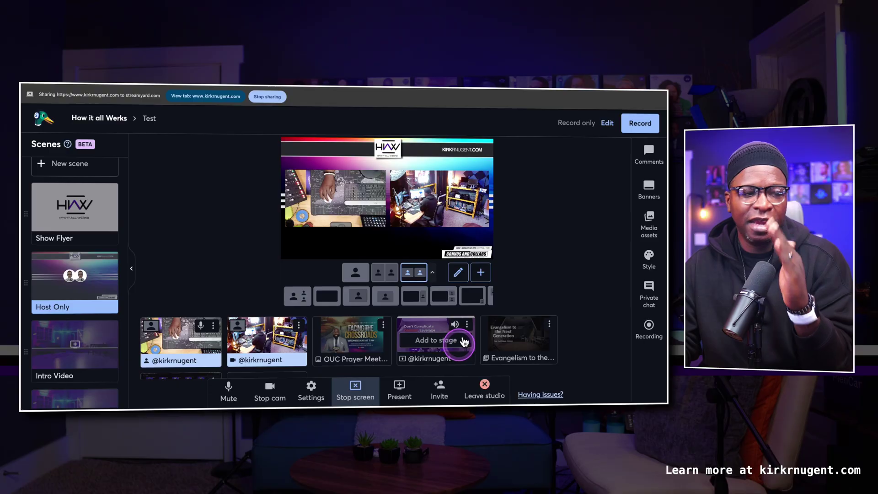
scroll(459, 341, "down", 1)
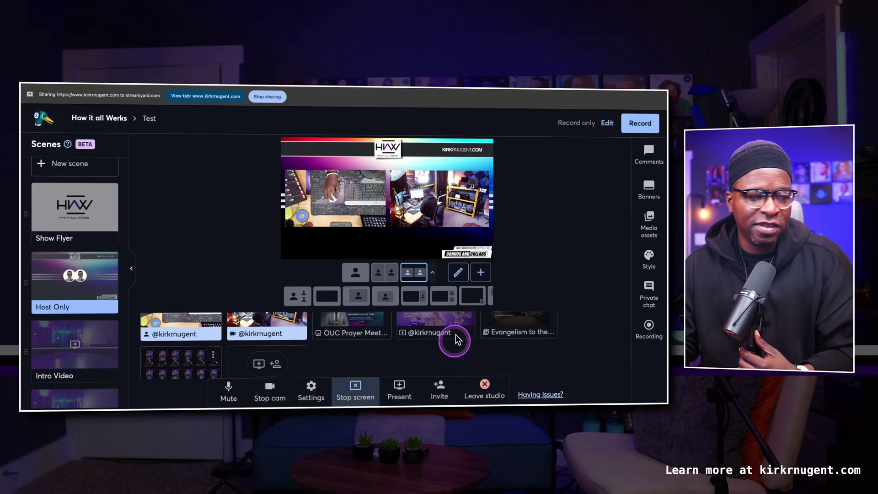
scroll(457, 339, "down", 1)
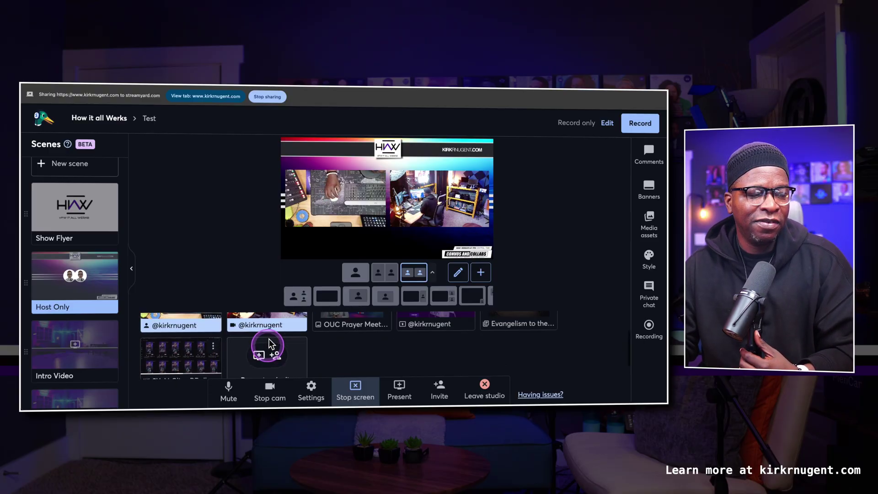
scroll(271, 344, "up", 2)
mouse_move(371, 326)
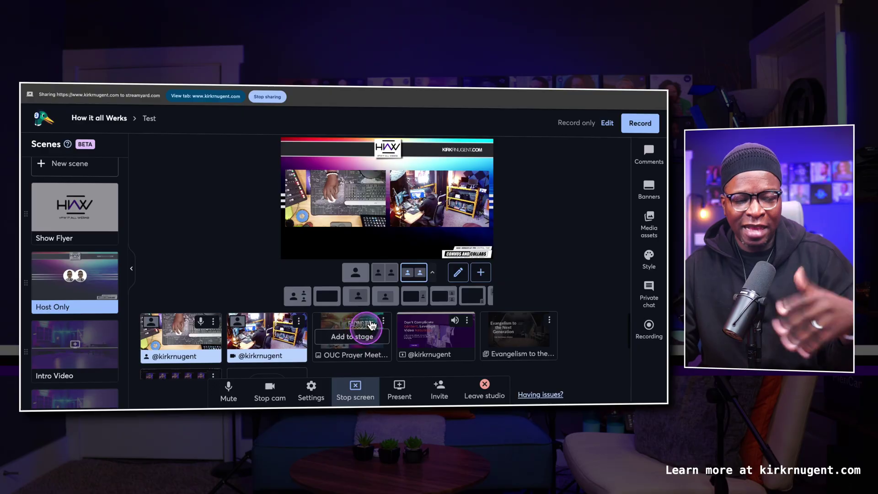
scroll(353, 329, "down", 1)
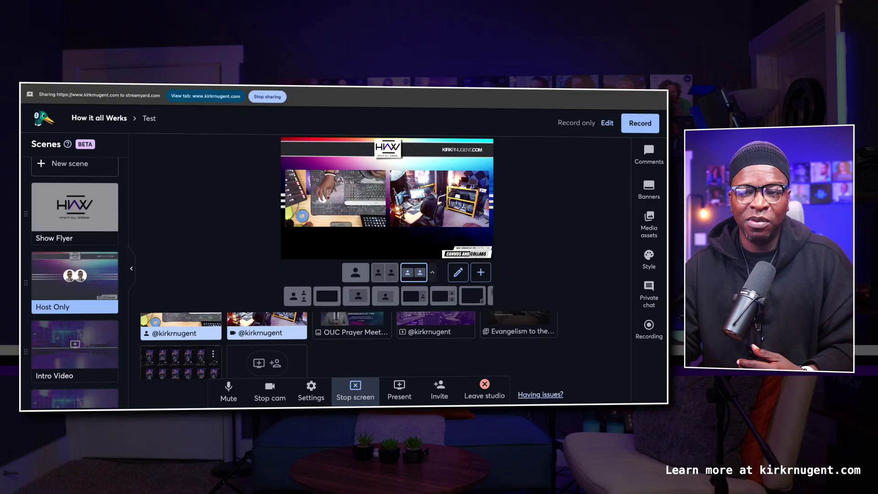
left_click(421, 339)
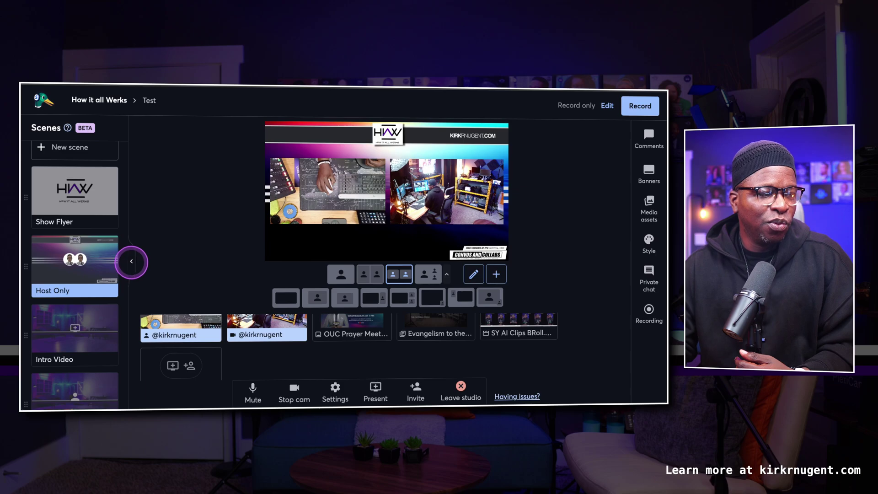
- Collapse the Scenes panel with its < button
left_click(131, 262)
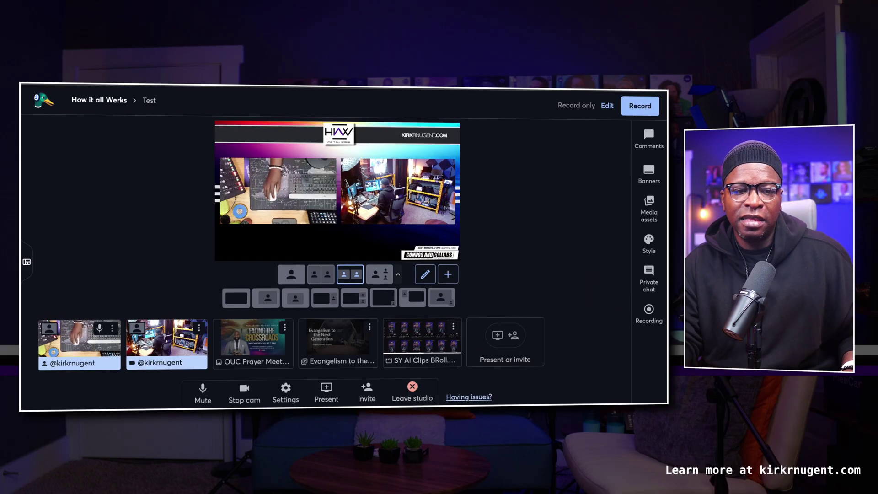
- Open Media assets, scroll through its overlays, video clips and backgrounds, then close it
left_click(649, 208)
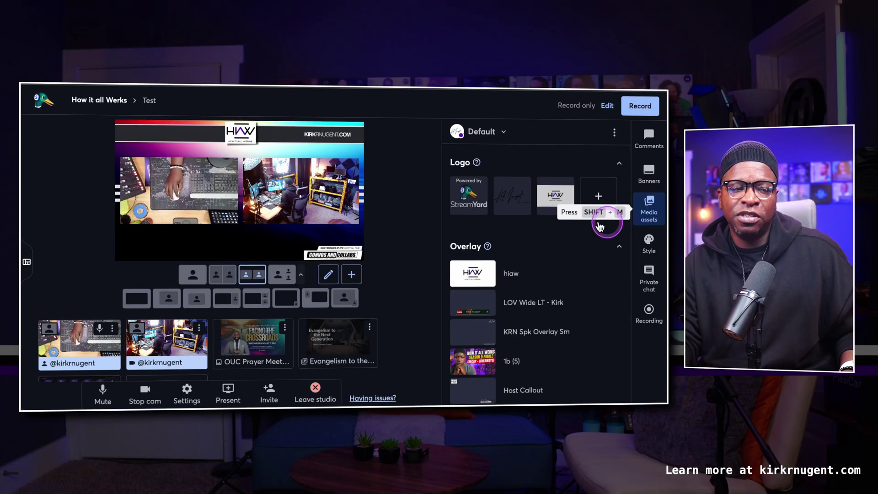
scroll(590, 234, "down", 1)
scroll(587, 235, "down", 10)
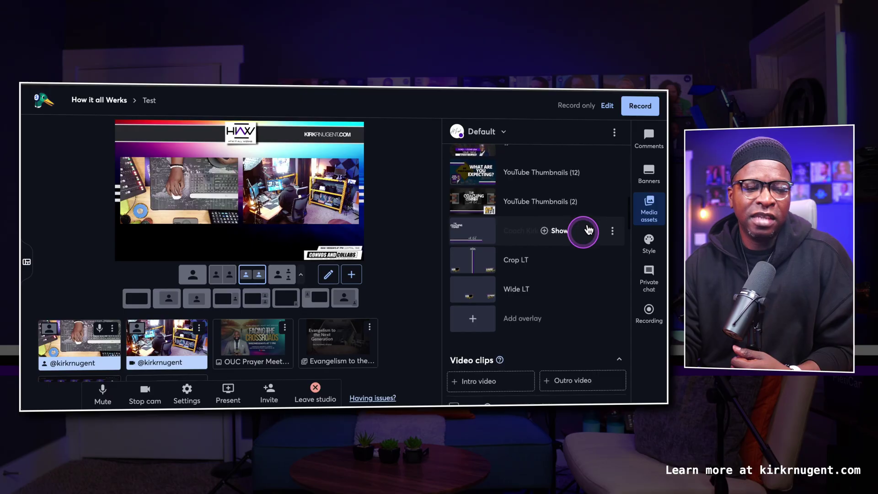
scroll(585, 231, "down", 12)
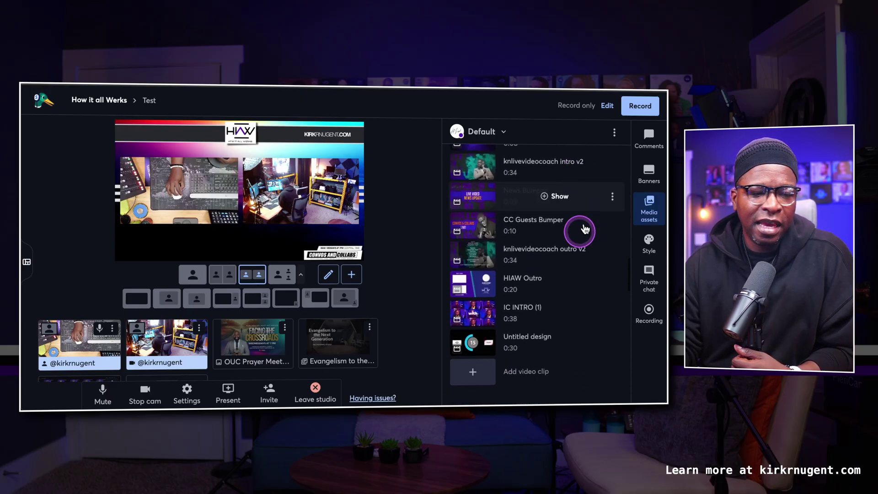
scroll(581, 230, "down", 3)
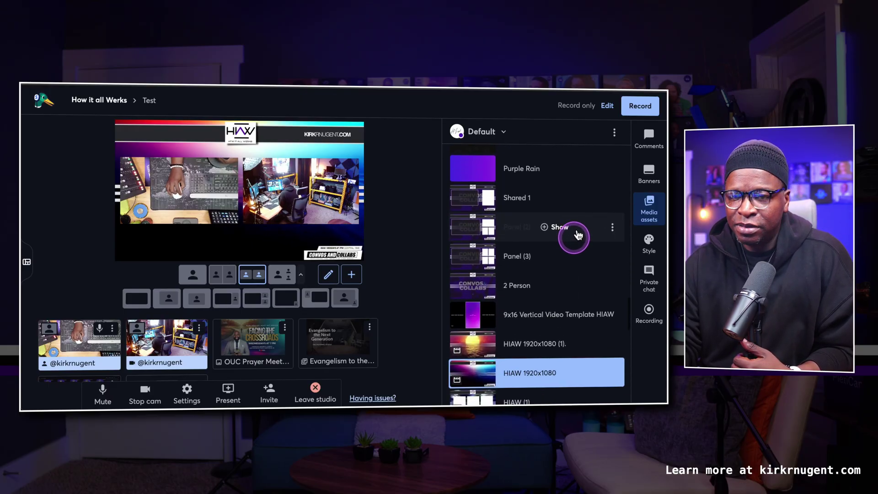
scroll(574, 235, "up", 12)
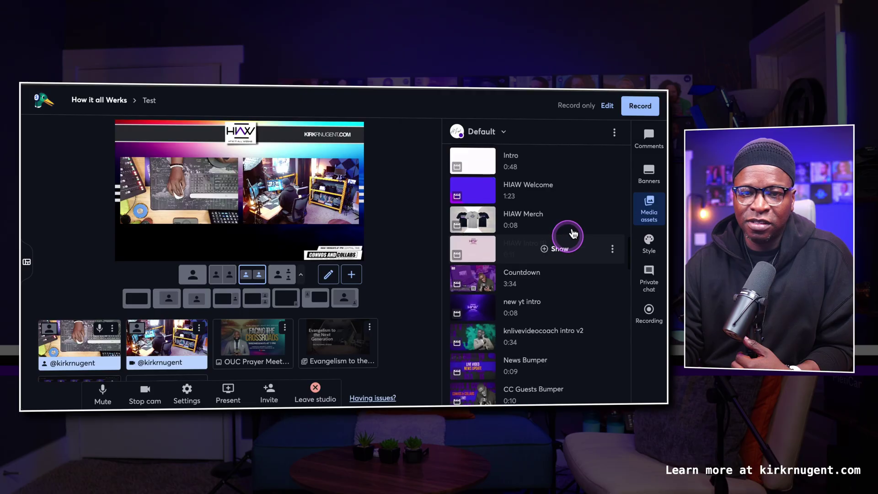
scroll(572, 236, "up", 4)
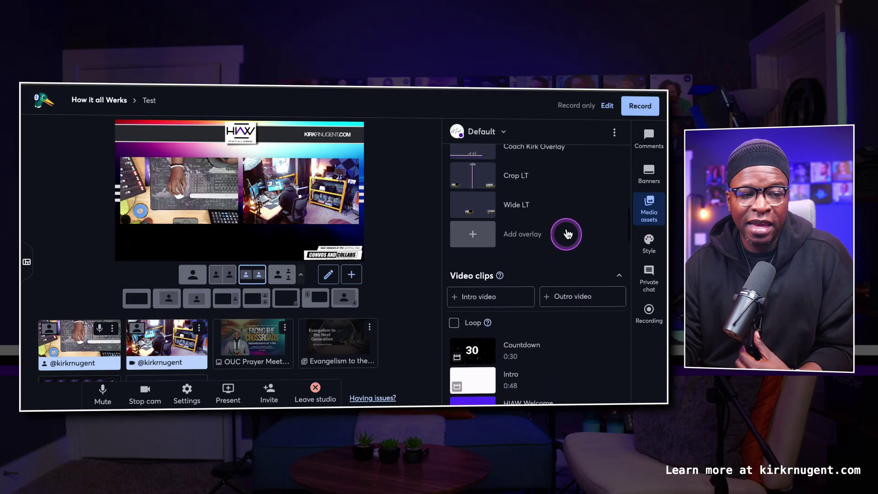
left_click(649, 210)
- Open the Present or invite tile to show its slides/PDF, camera, video, image, screen share and guest options
left_click(327, 389)
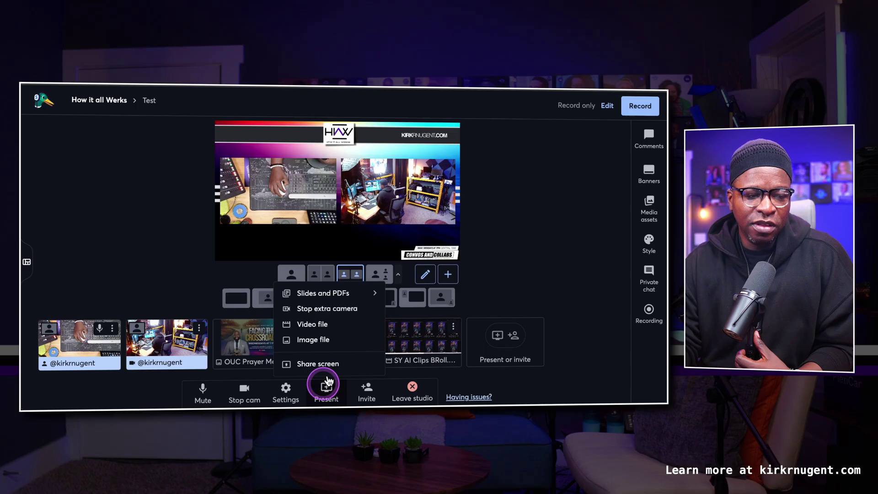
left_click(509, 336)
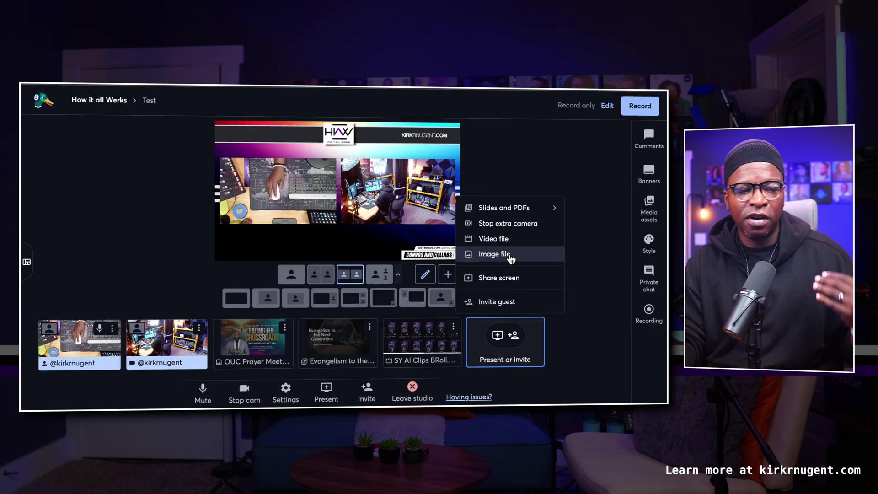
left_click(499, 204)
left_click(503, 216)
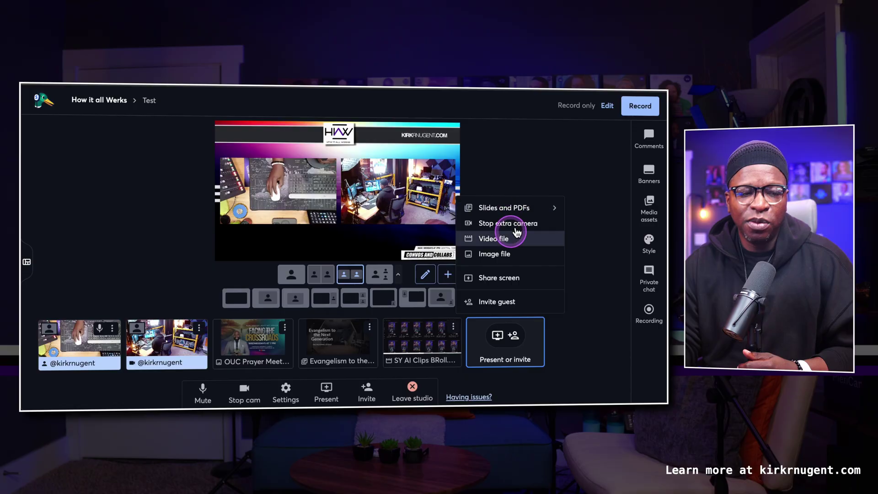
mouse_move(338, 331)
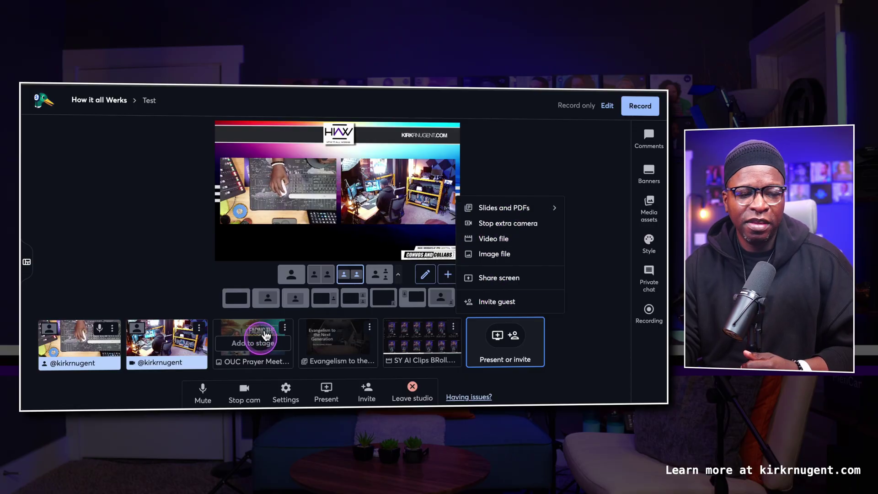
mouse_move(245, 335)
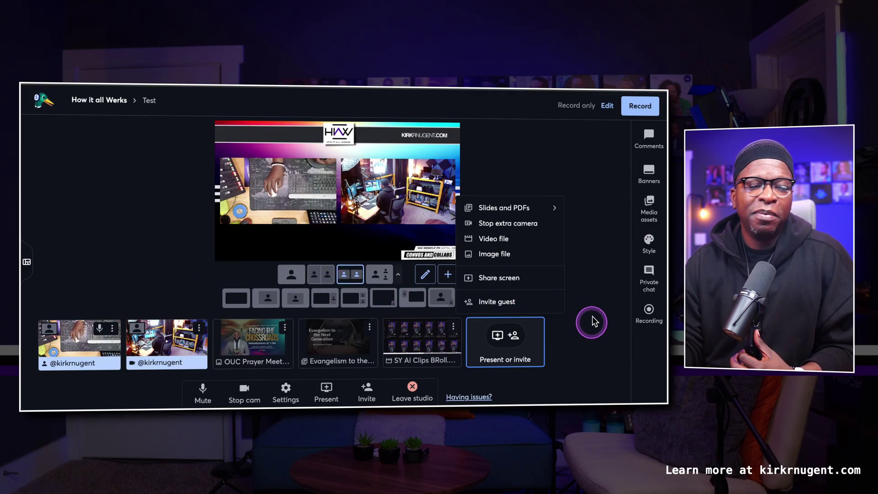
- Dismiss the Present or invite menu, leaving both camera feeds on stage
left_click(589, 331)
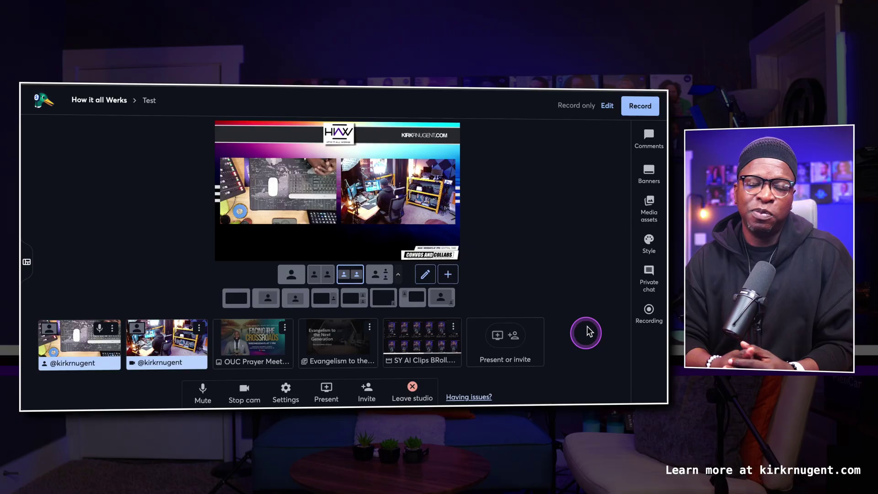